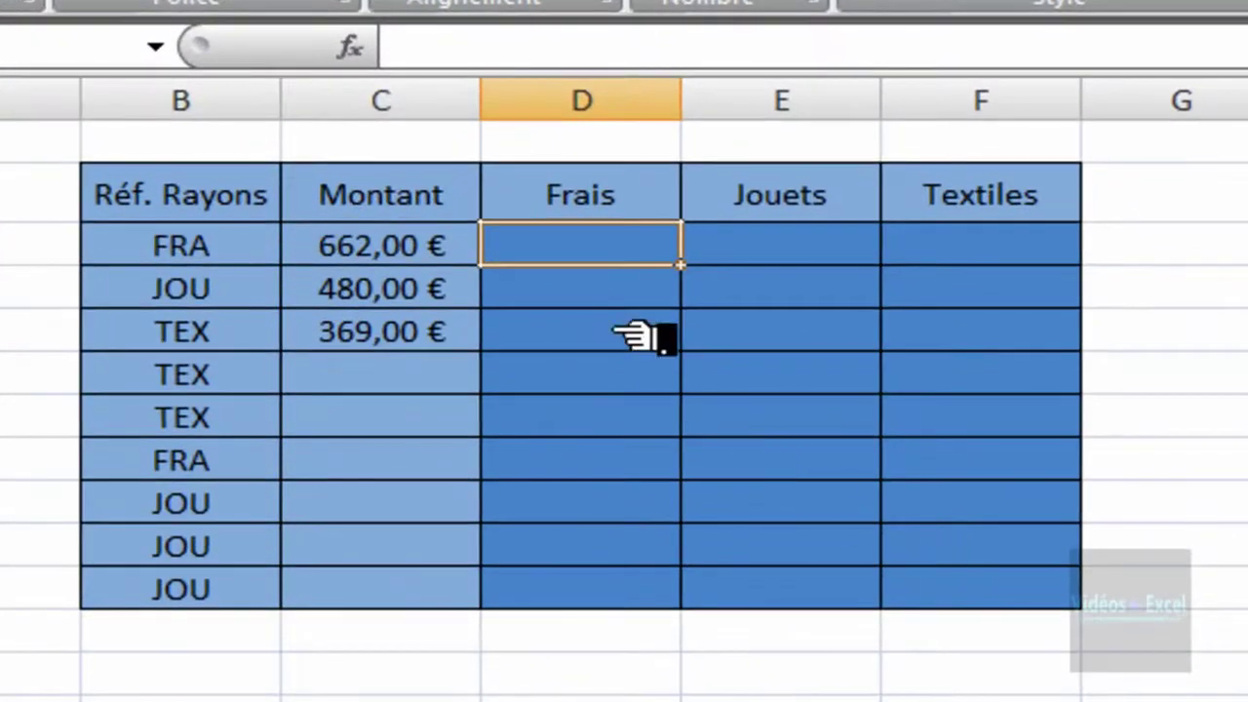
Point out the empty Frais, Jouets and Textiles cells, the Montant amounts and the headers
mouse_move(595, 250)
left_mouse_down()
mouse_move(984, 587)
mouse_move(1022, 588)
left_mouse_up()
left_click_drag(448, 259, 429, 261)
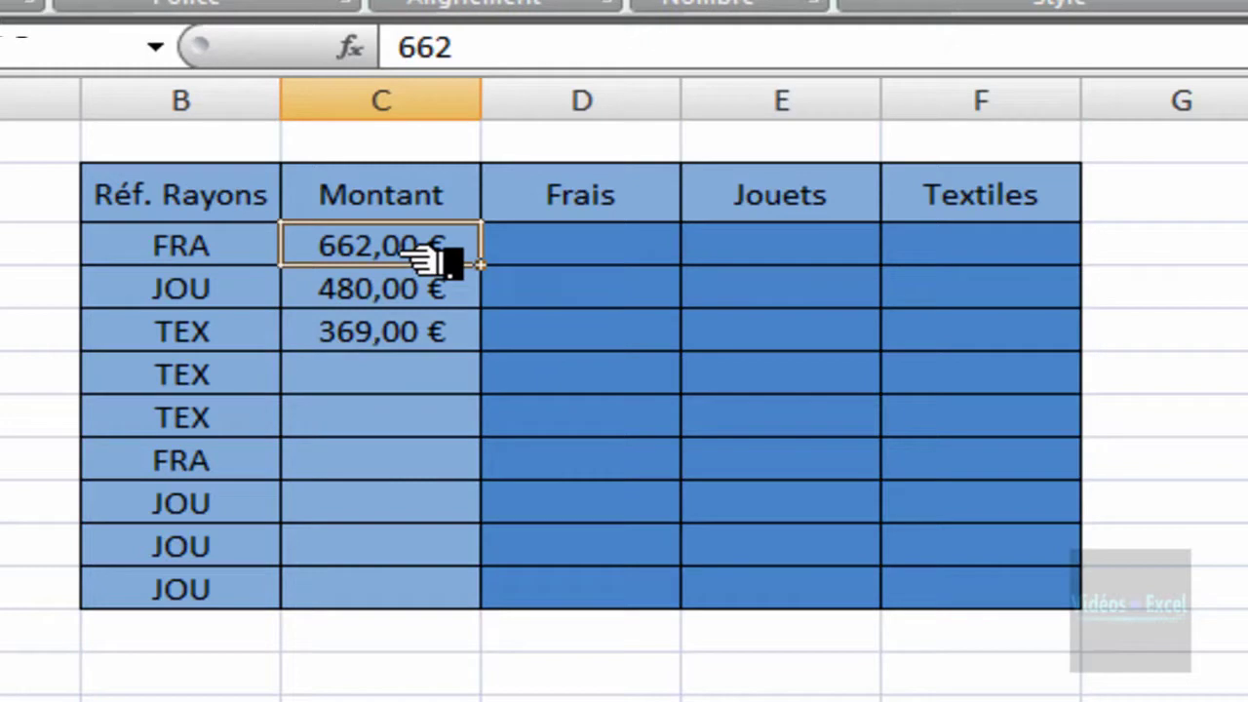
left_click(402, 373)
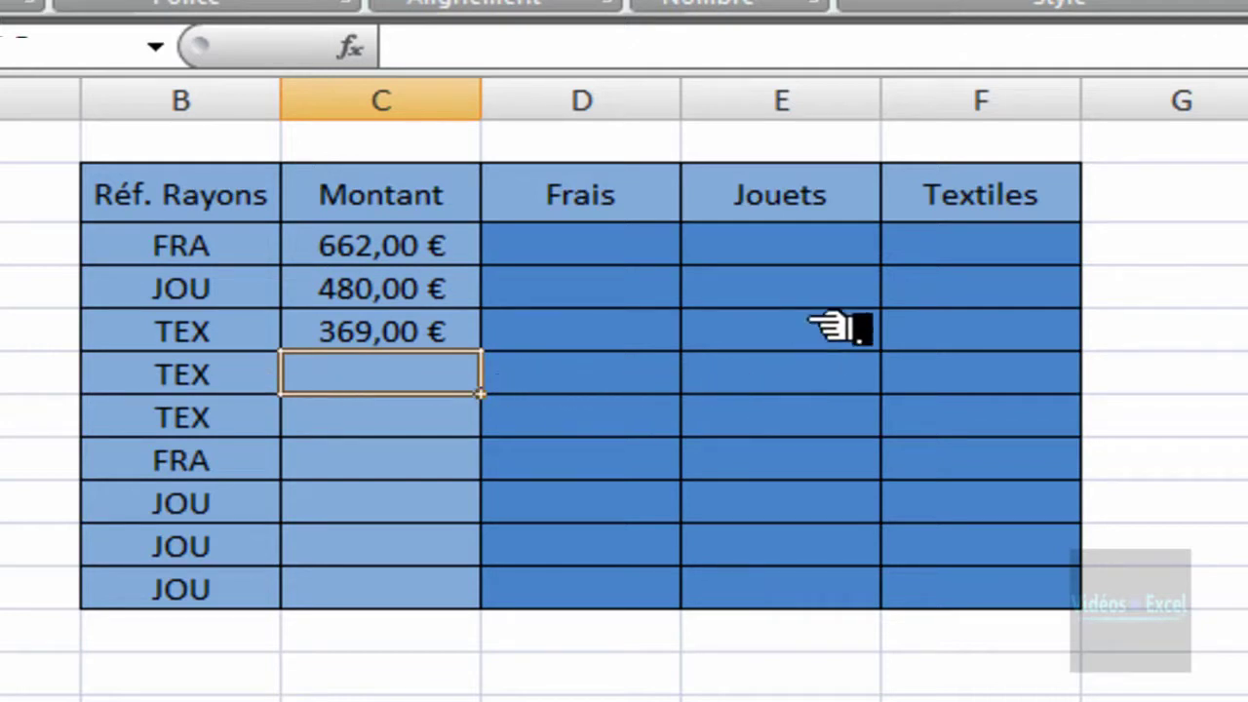
left_click_drag(629, 200, 989, 210)
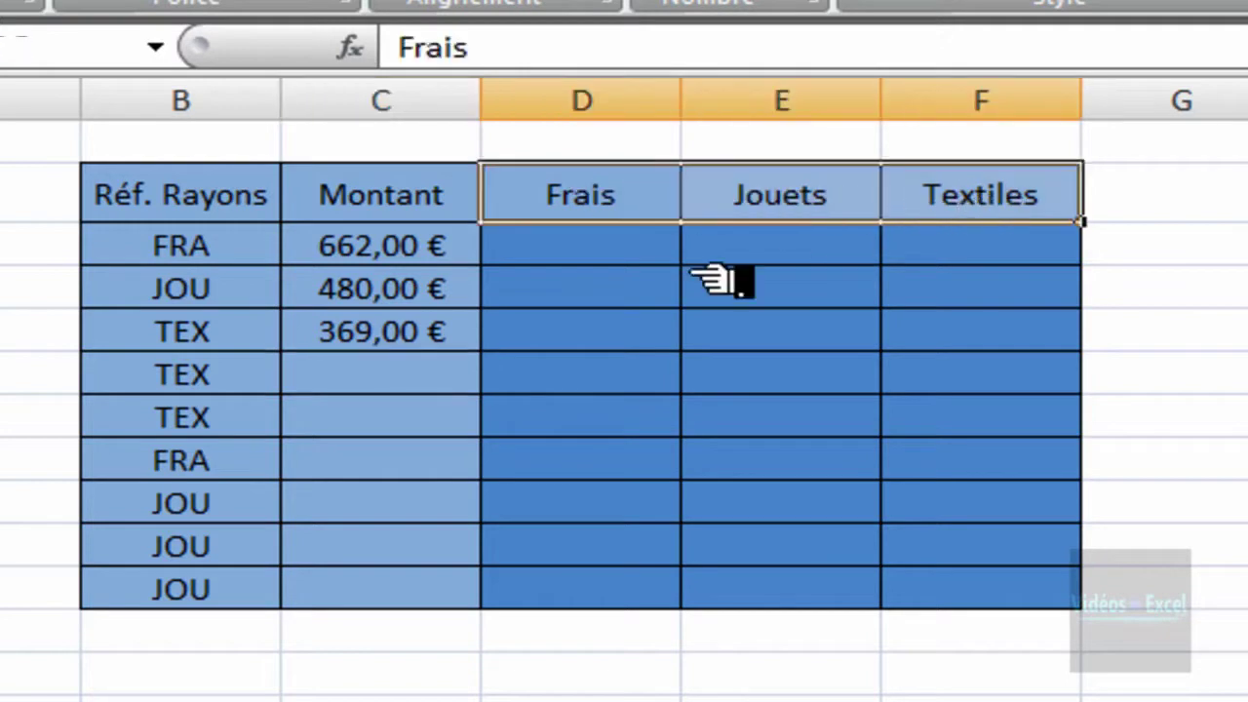
left_click(586, 242)
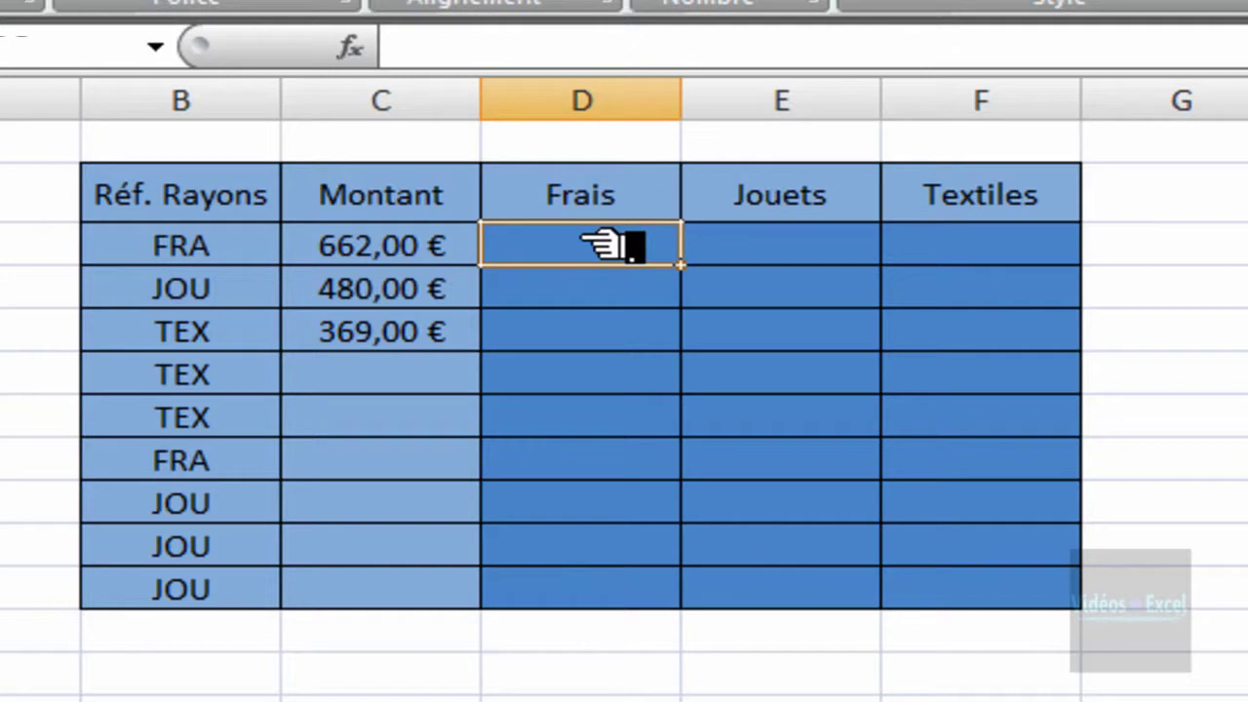
Select D3:F11 and start an SI formula with =si
mouse_move(607, 246)
left_mouse_down()
mouse_move(954, 574)
mouse_move(961, 599)
left_mouse_up()
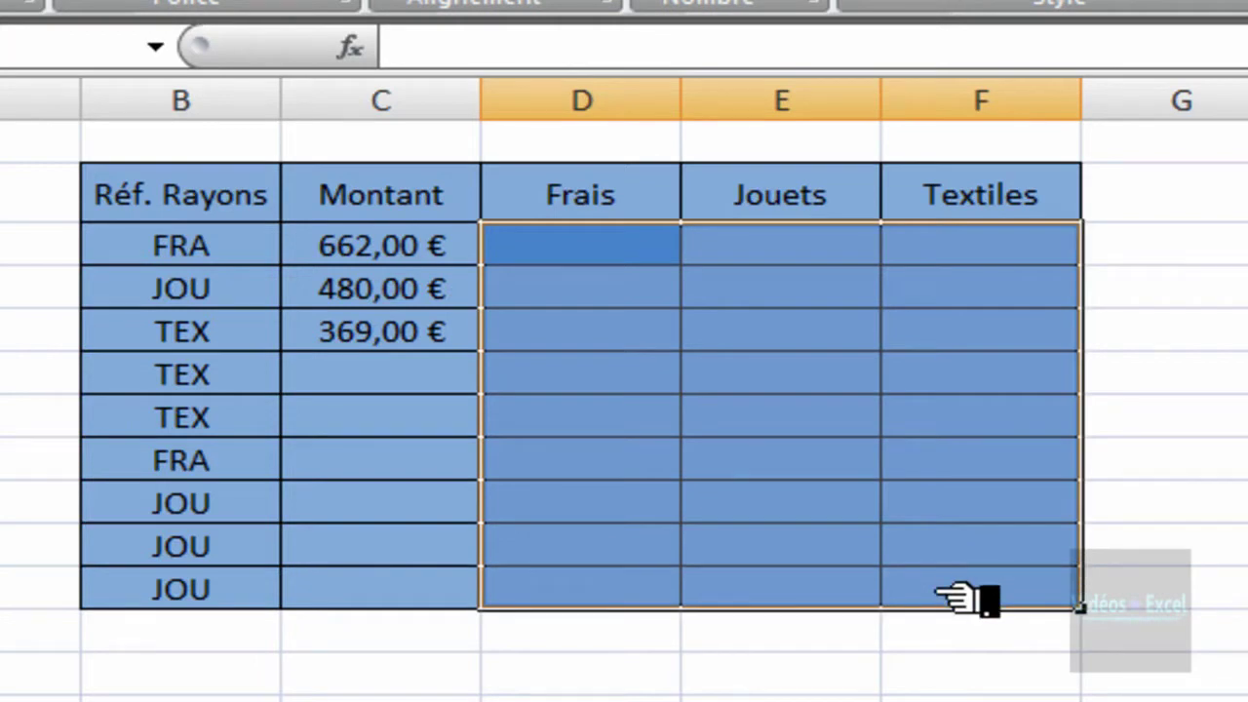
type("=")
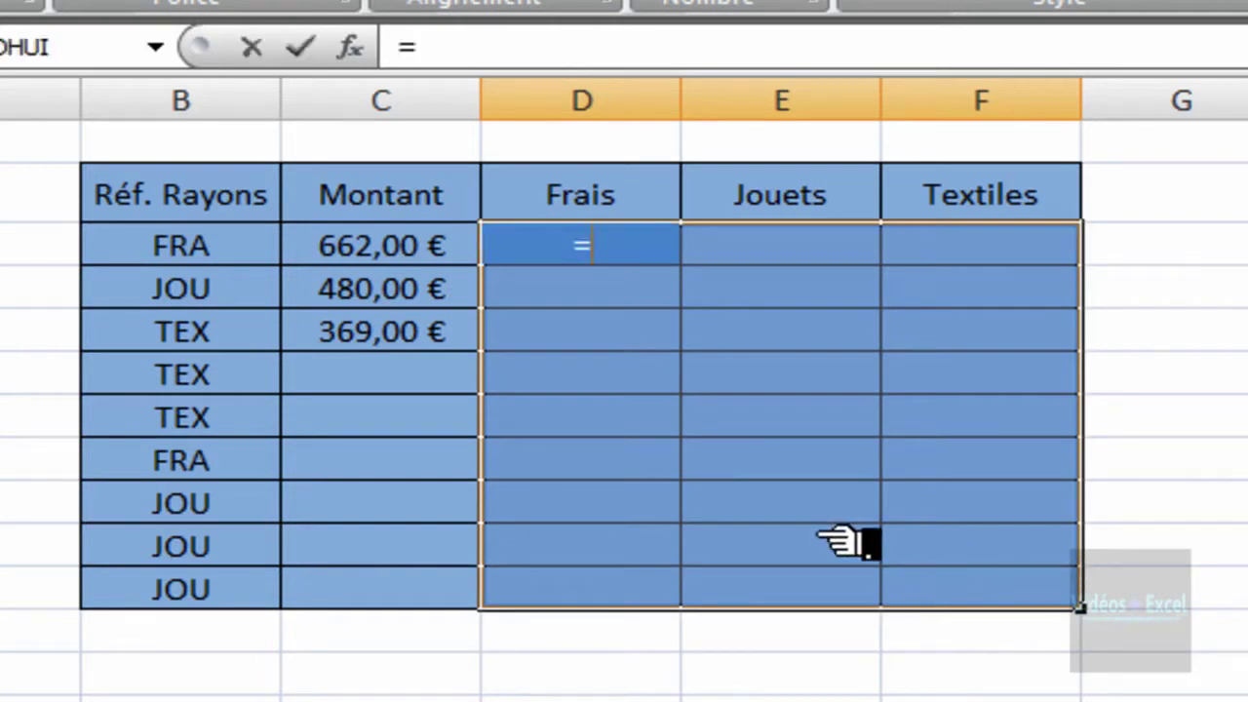
type("si")
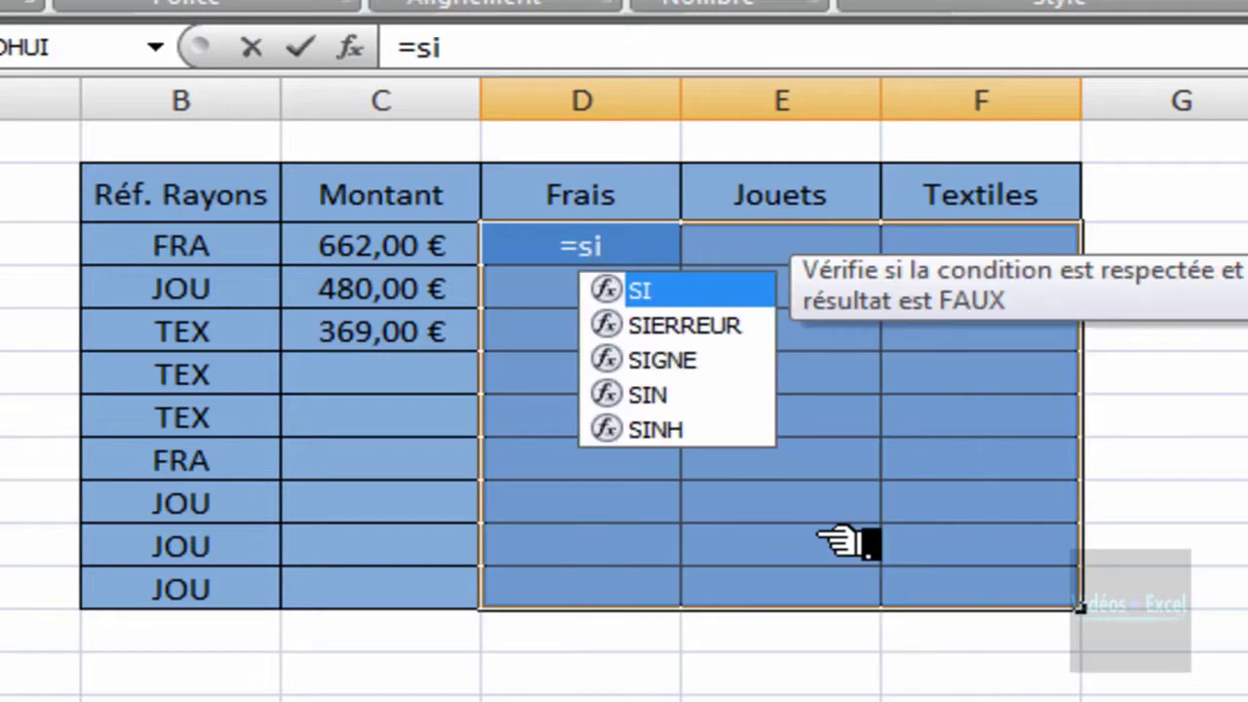
key("Tab")
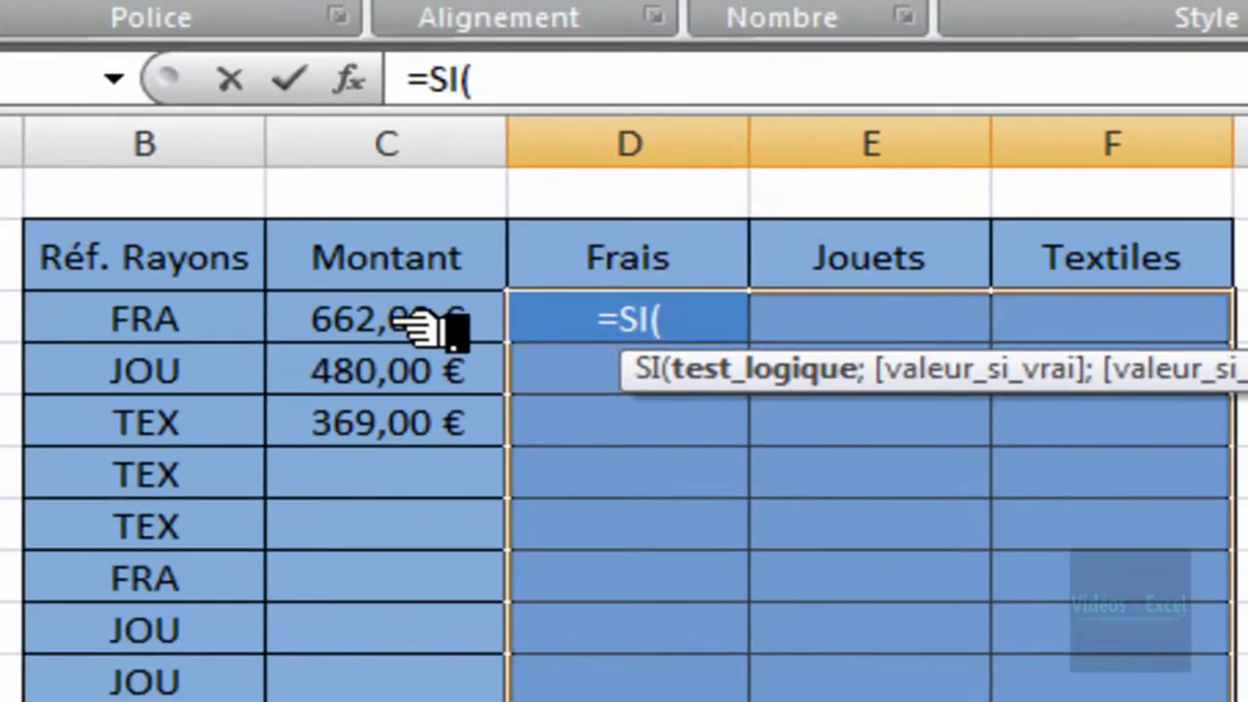
Return empty text when C3 is blank, otherwise begin a nested SI: =SI(C3="";"";SI(
left_click(425, 330)
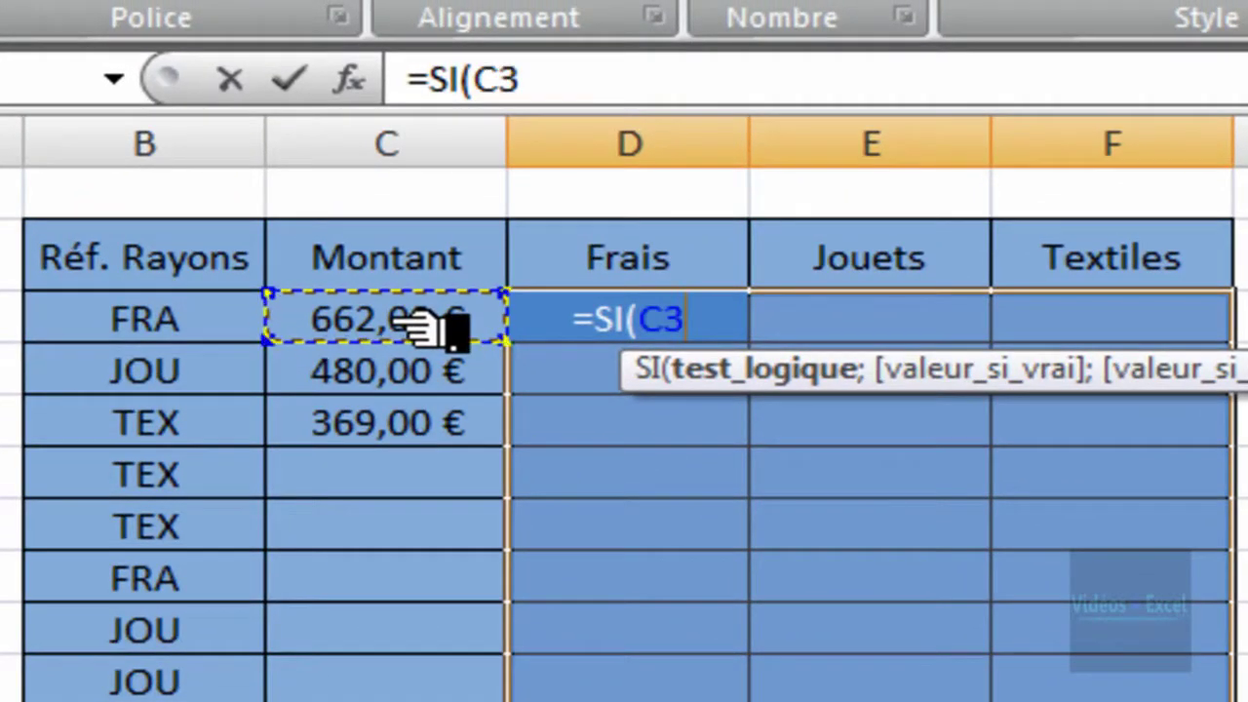
type("=")
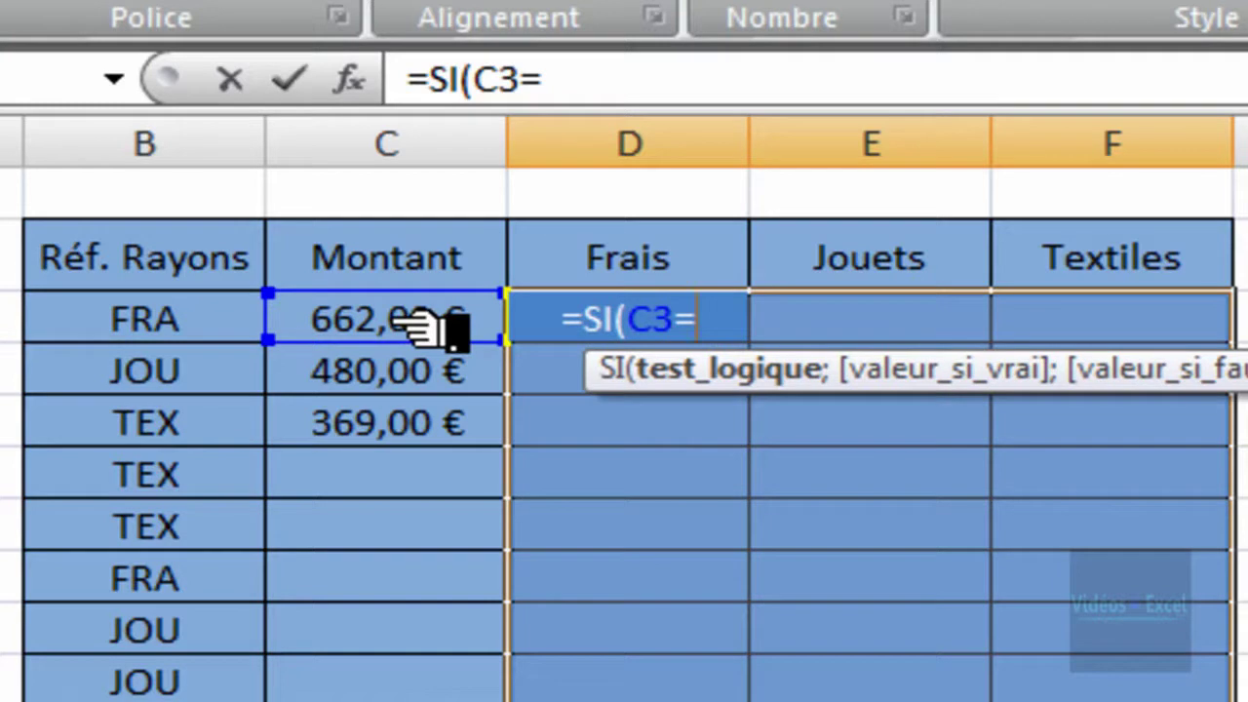
type("\"\"")
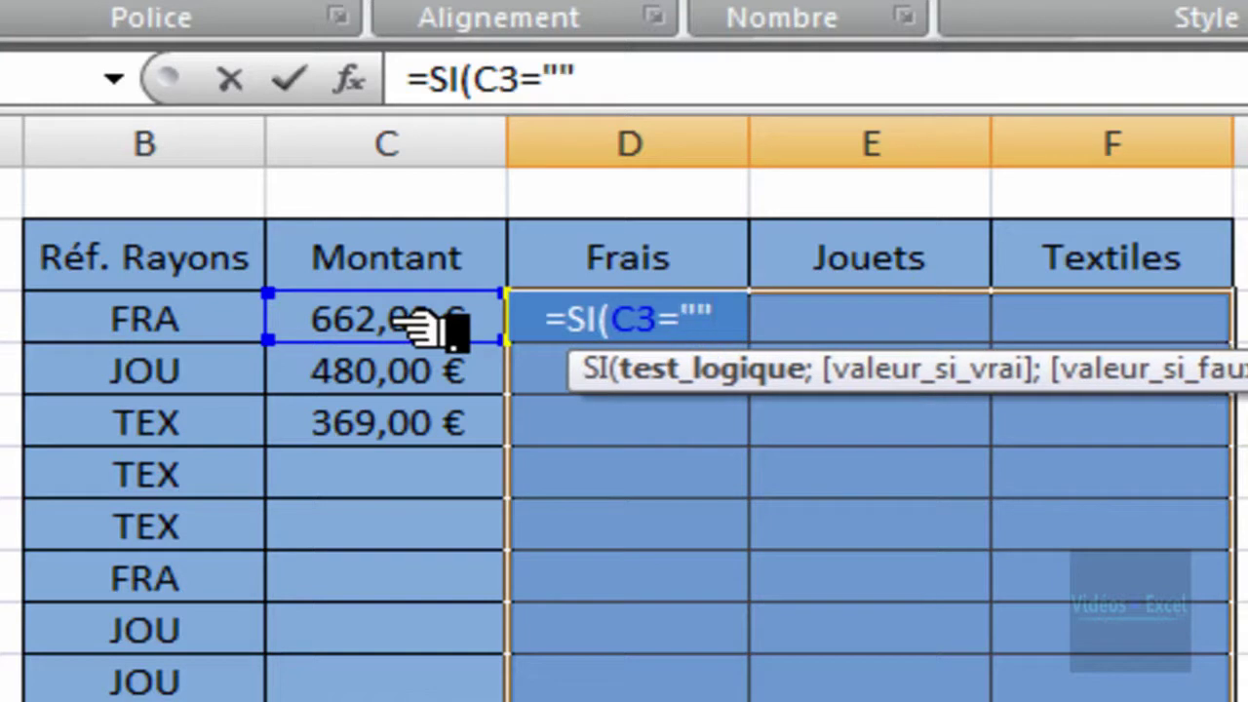
type(";")
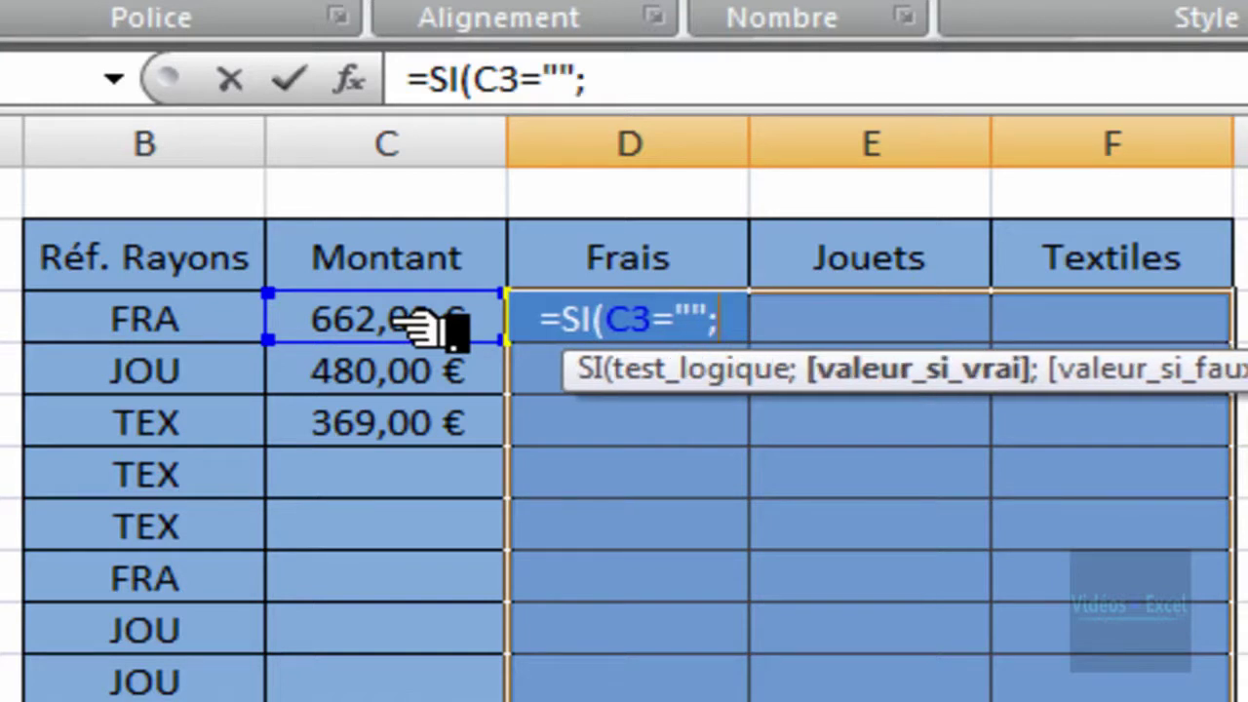
type("\"\"")
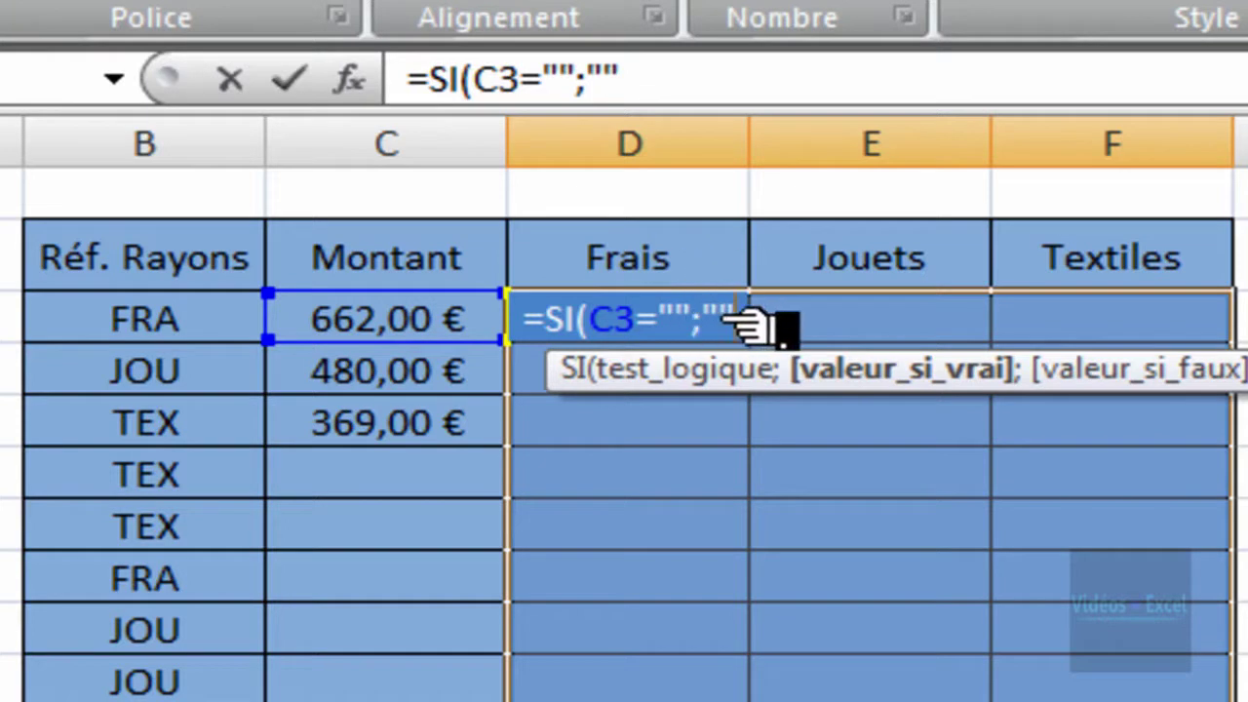
type(";")
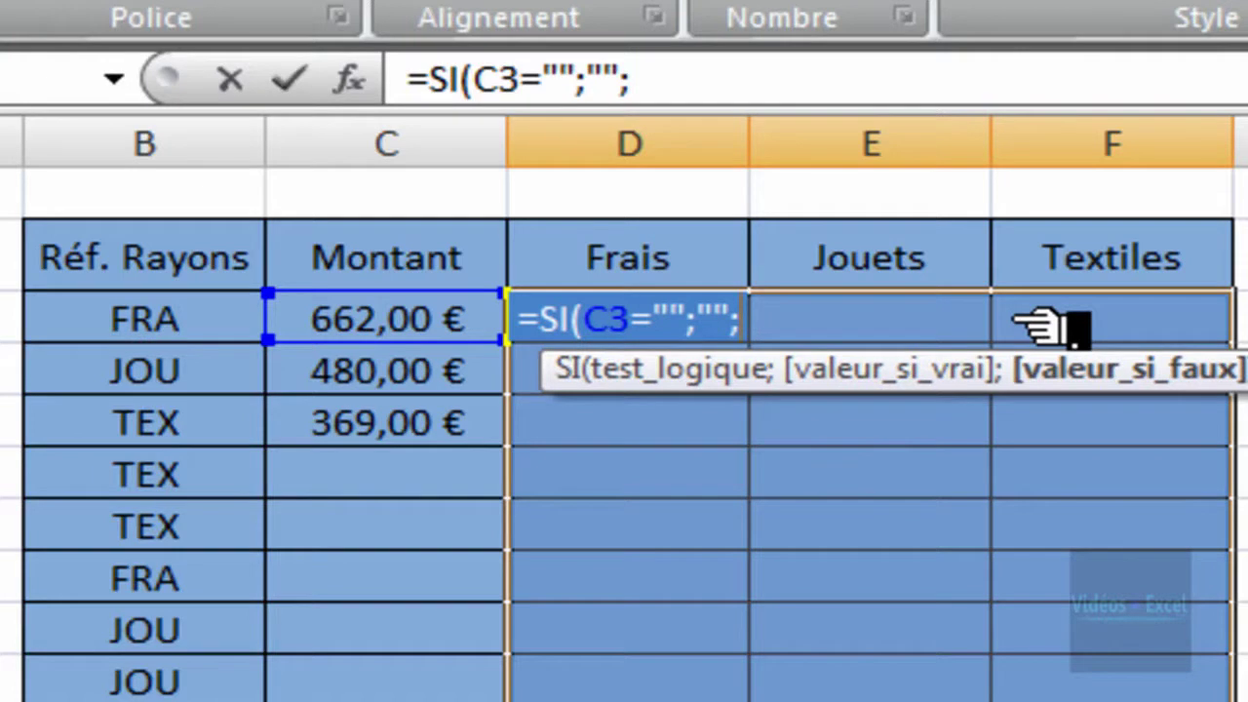
type("si")
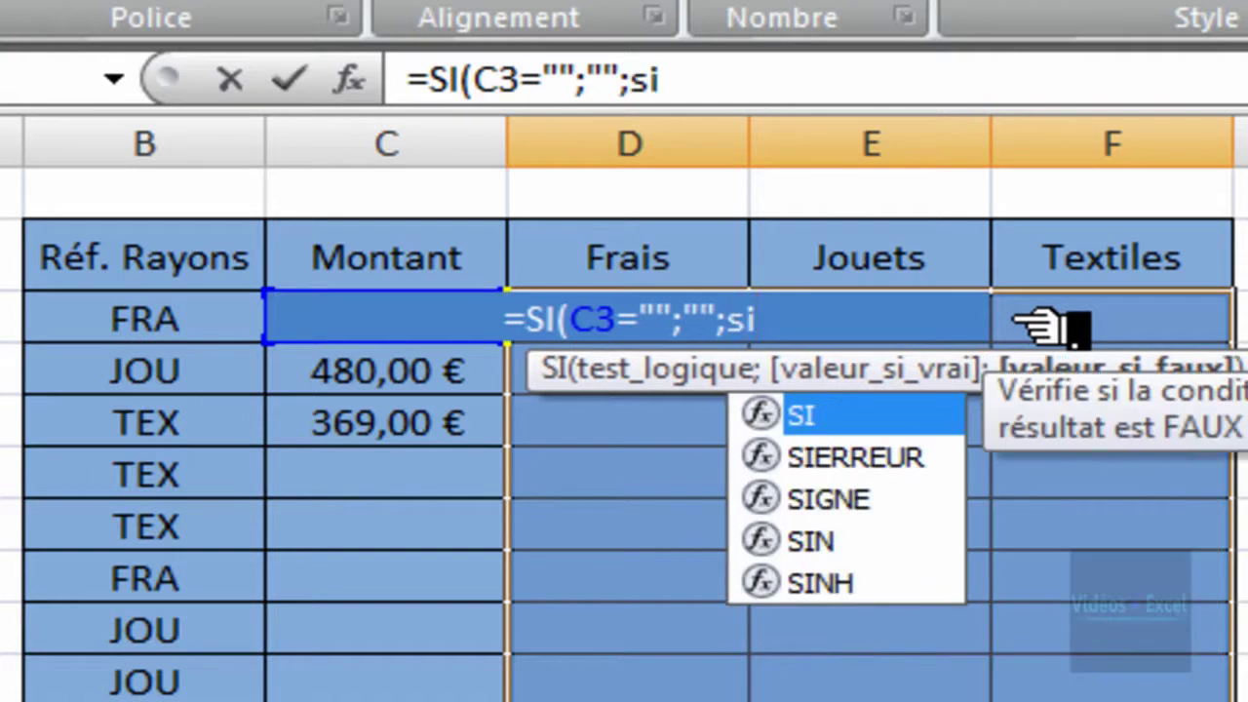
key("Tab")
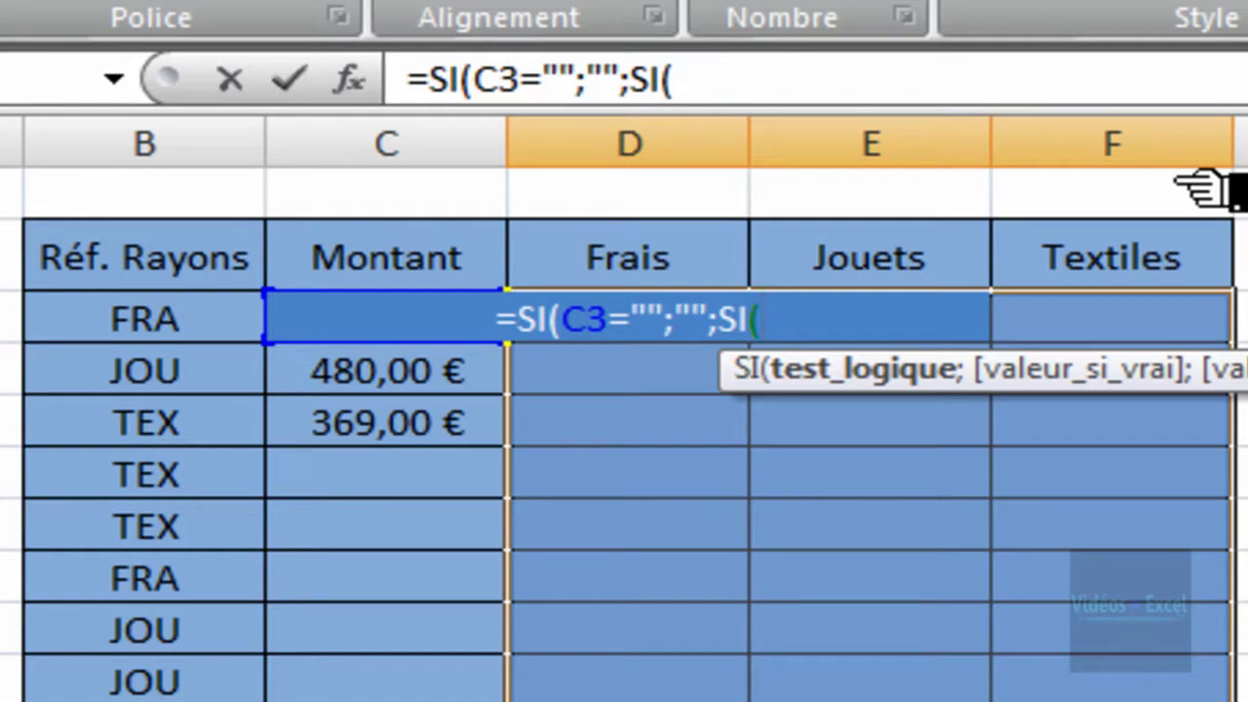
Write the nested test B3=GAUCHE(D2;3), comparing the code with the header's first three letters
left_click(171, 338)
type("=")
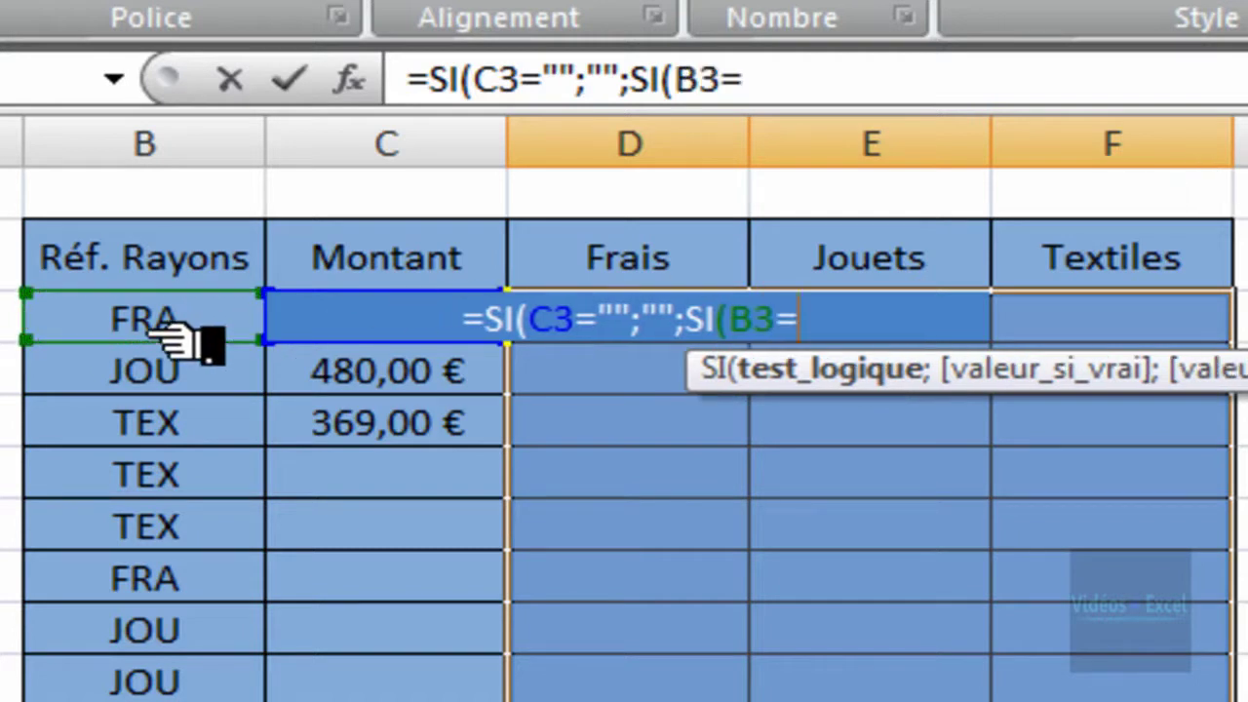
type("gau")
key("Tab")
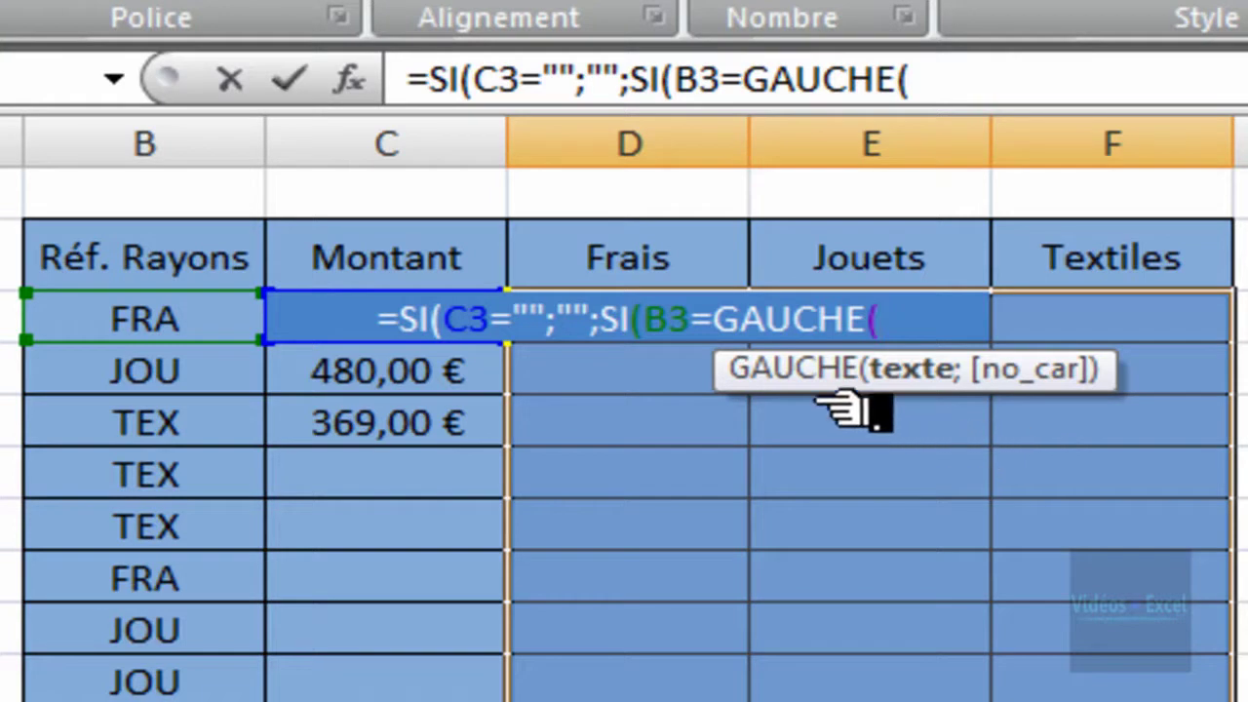
left_click(661, 268)
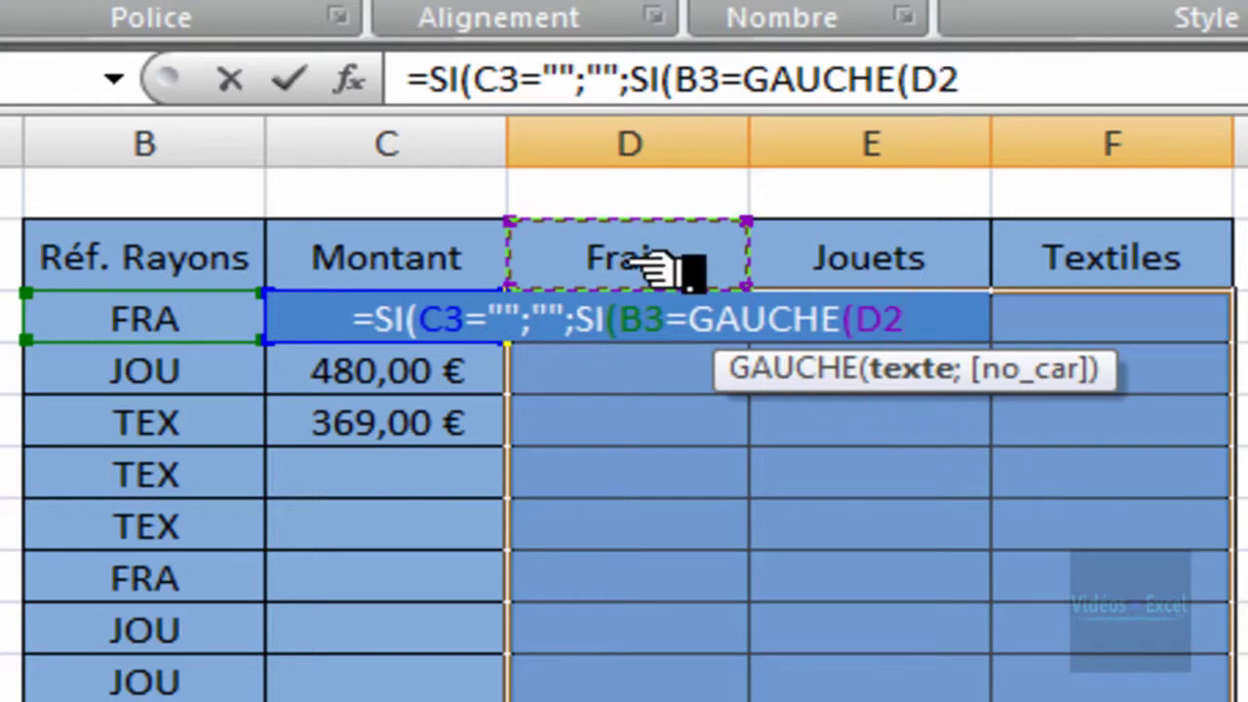
type(";")
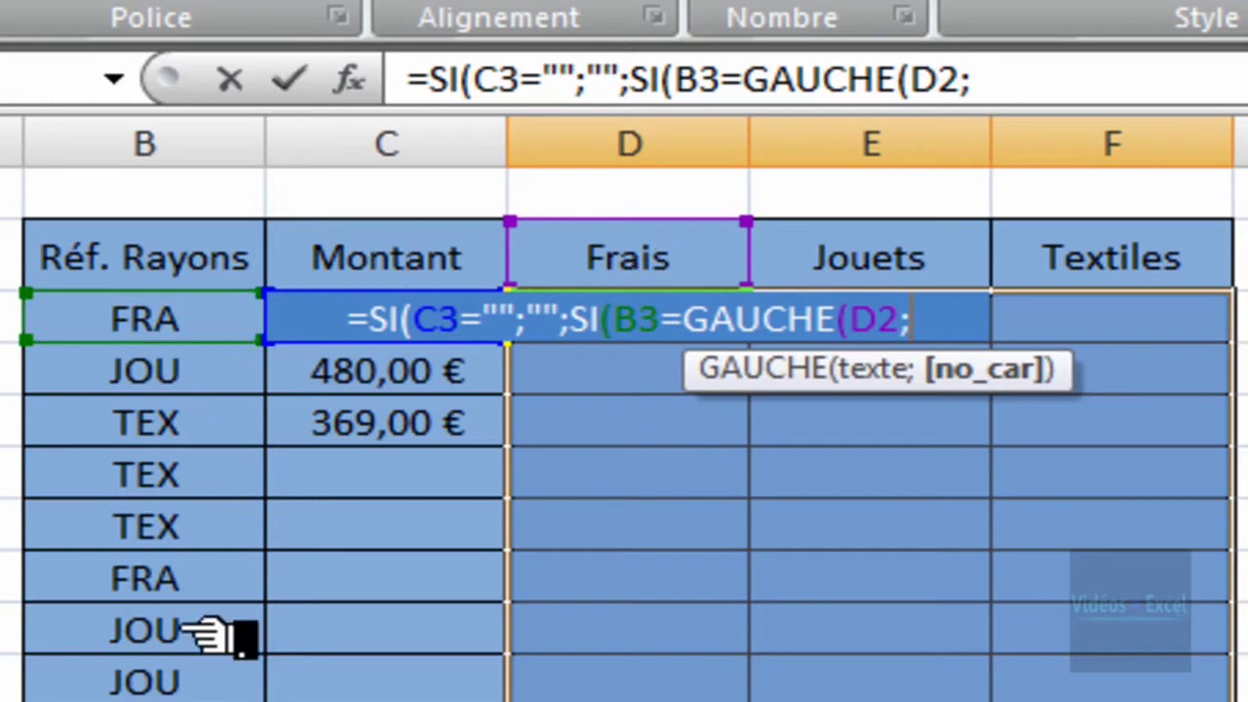
type("3")
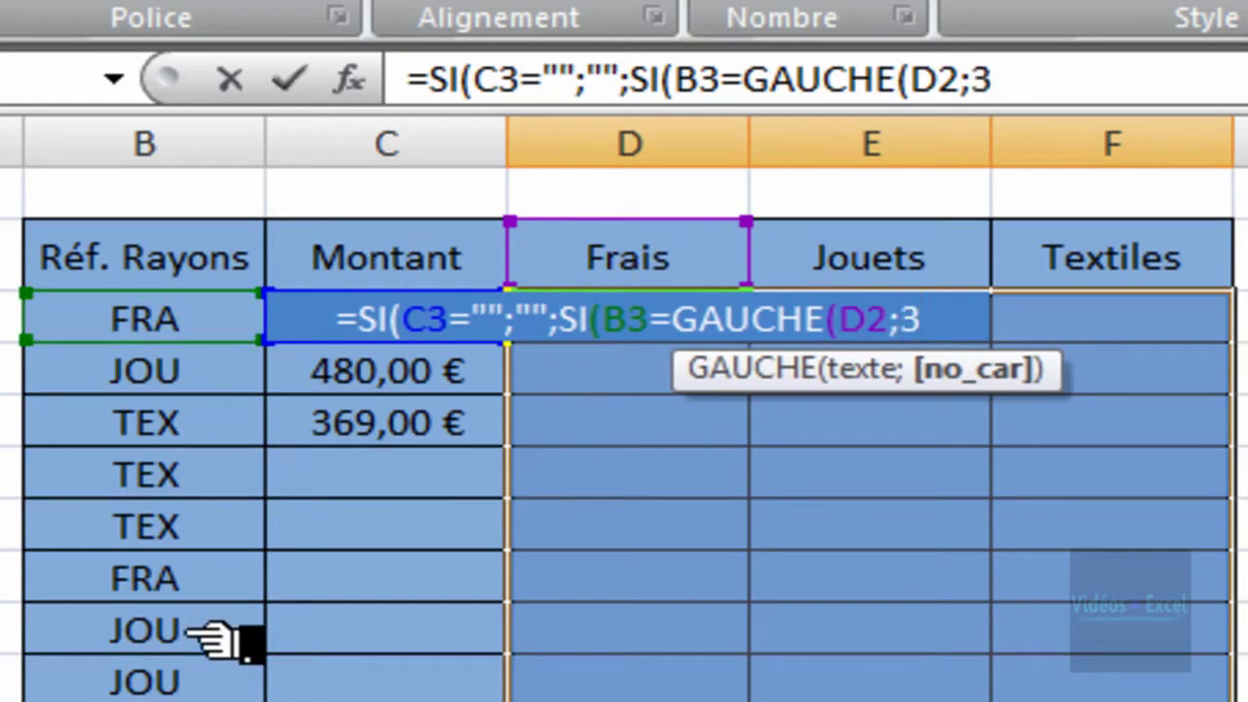
type(")")
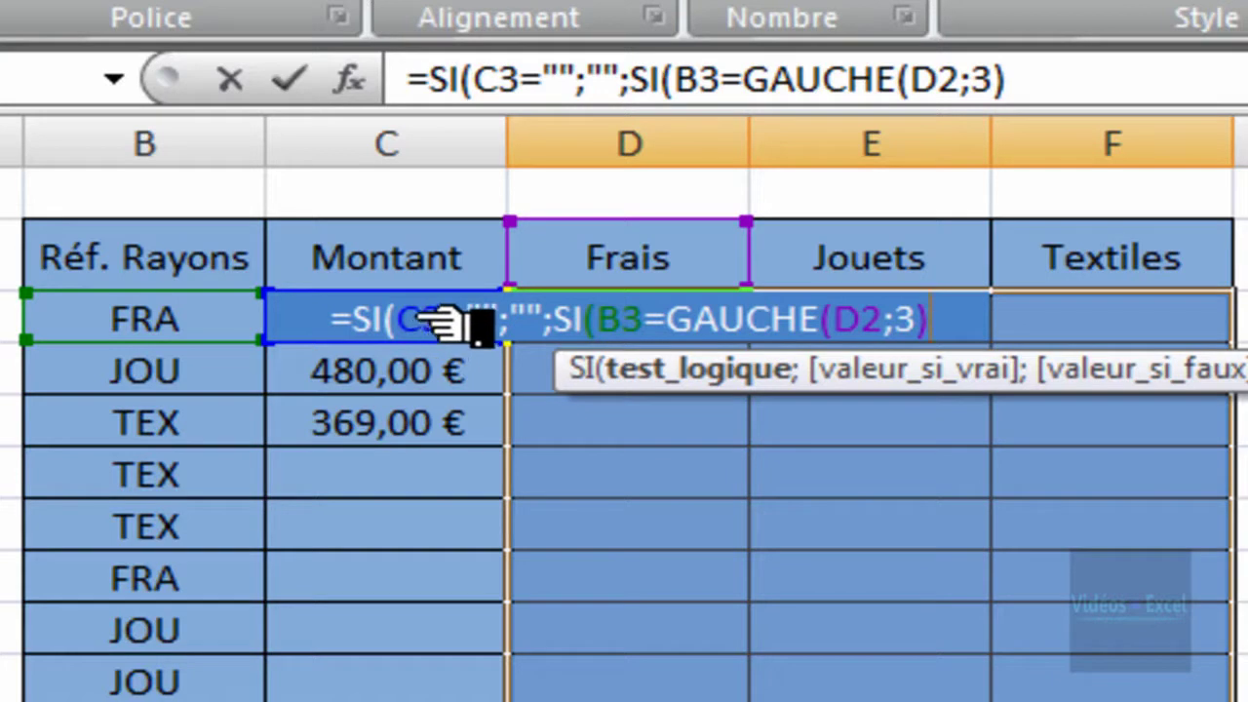
Lock the columns of the C3 and B3 references, giving $C3 and $B3
left_click(422, 319)
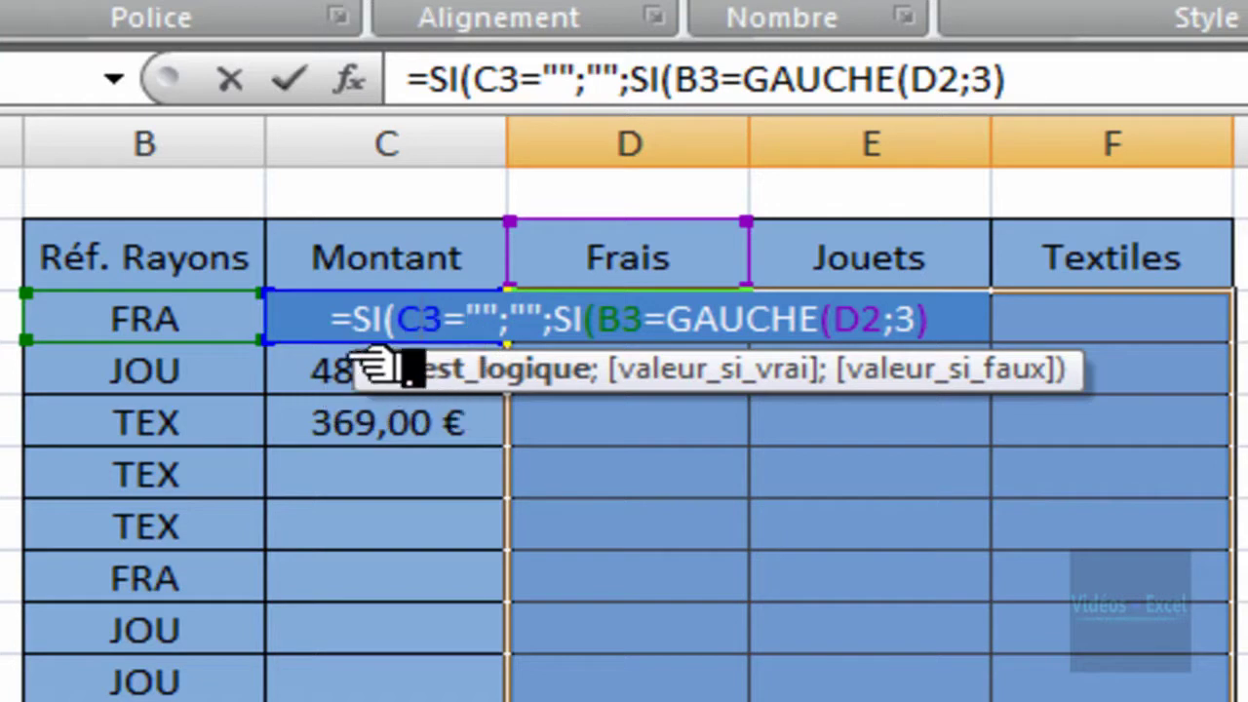
left_click(434, 374)
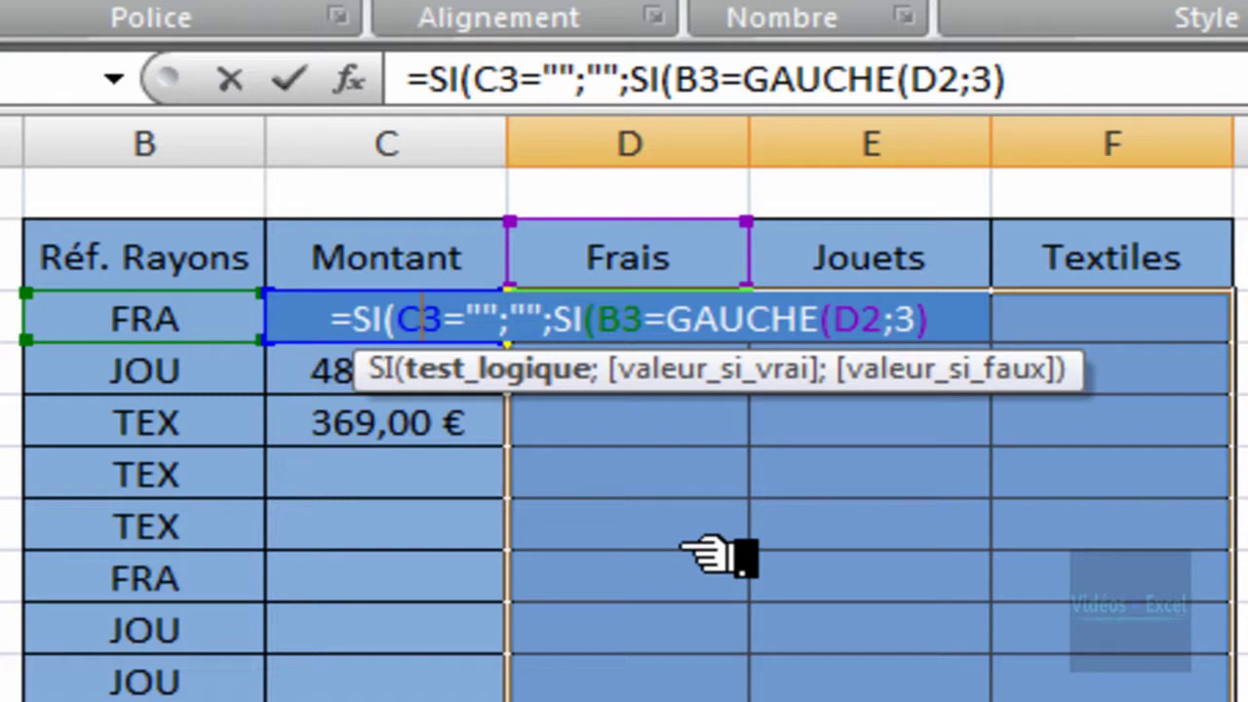
key("F4")
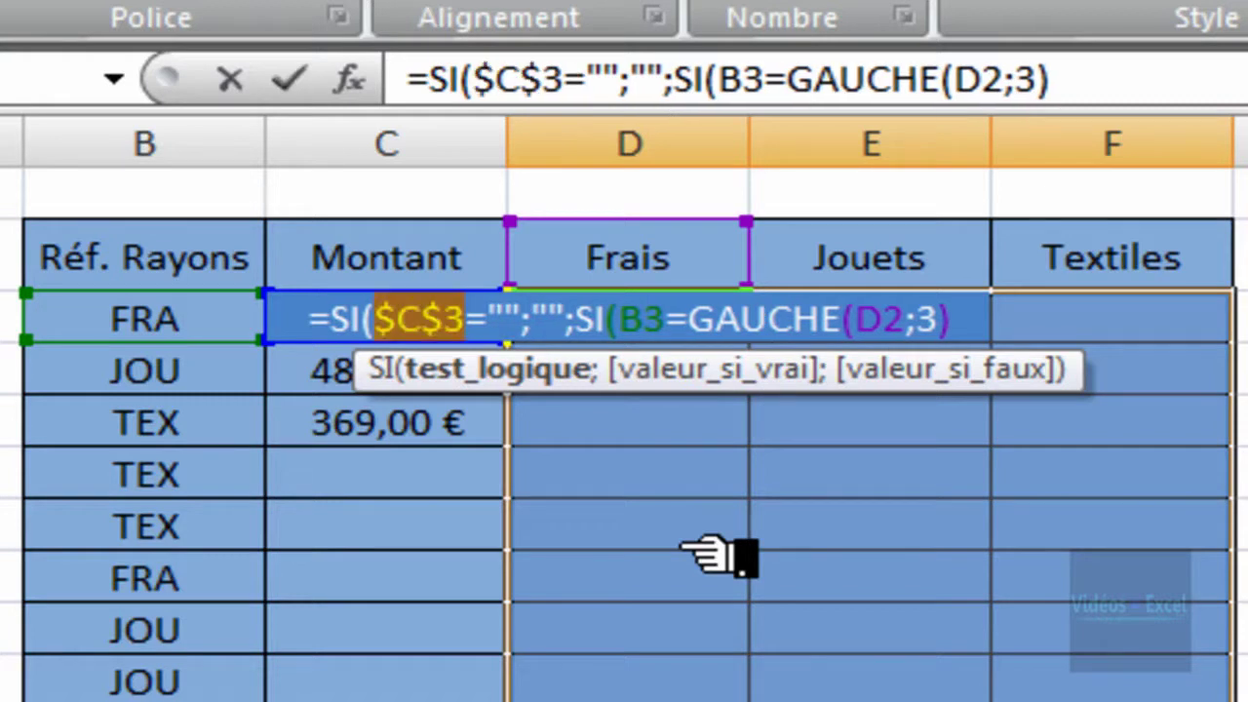
key("F4")
key("F4")
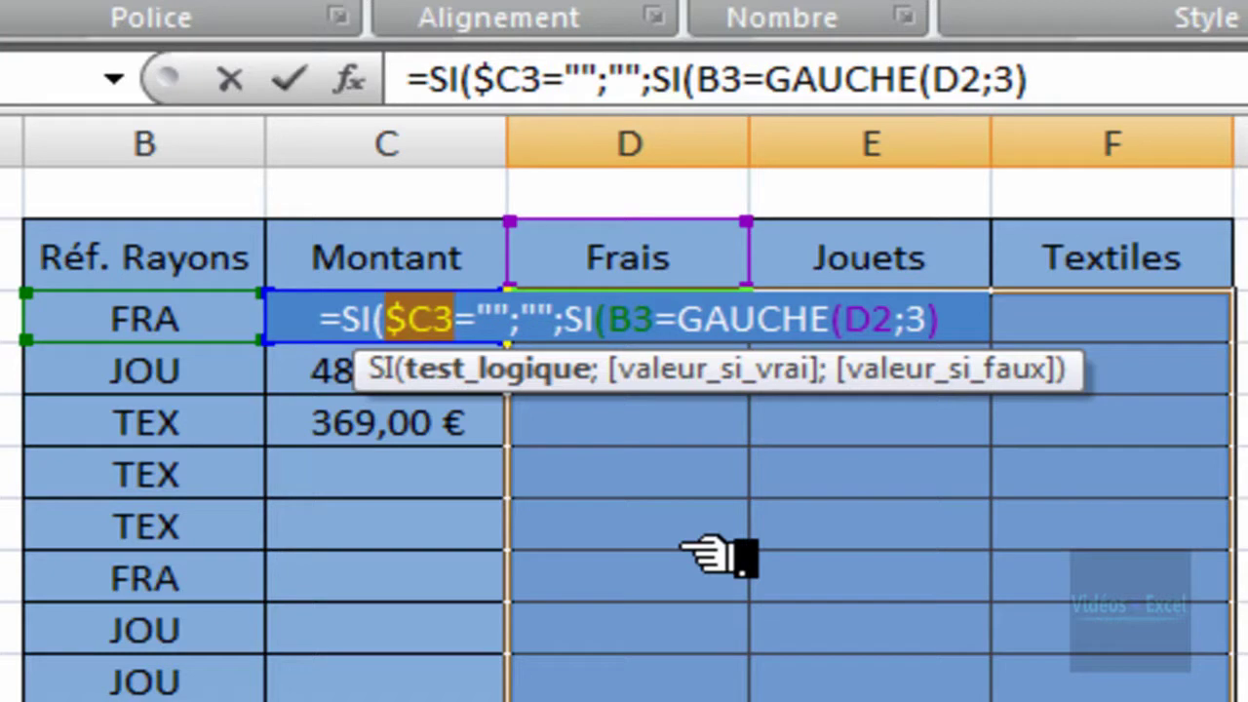
left_click(636, 322)
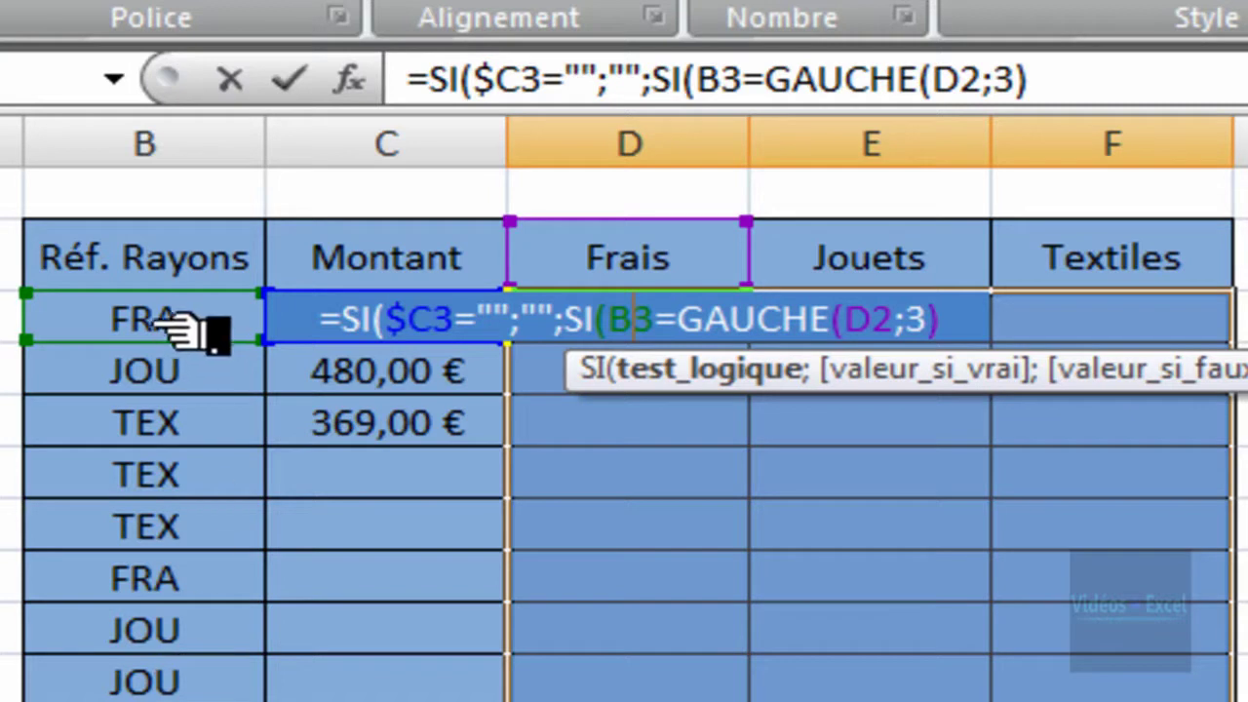
mouse_move(261, 322)
left_mouse_down()
mouse_move(351, 322)
mouse_move(255, 322)
left_mouse_up()
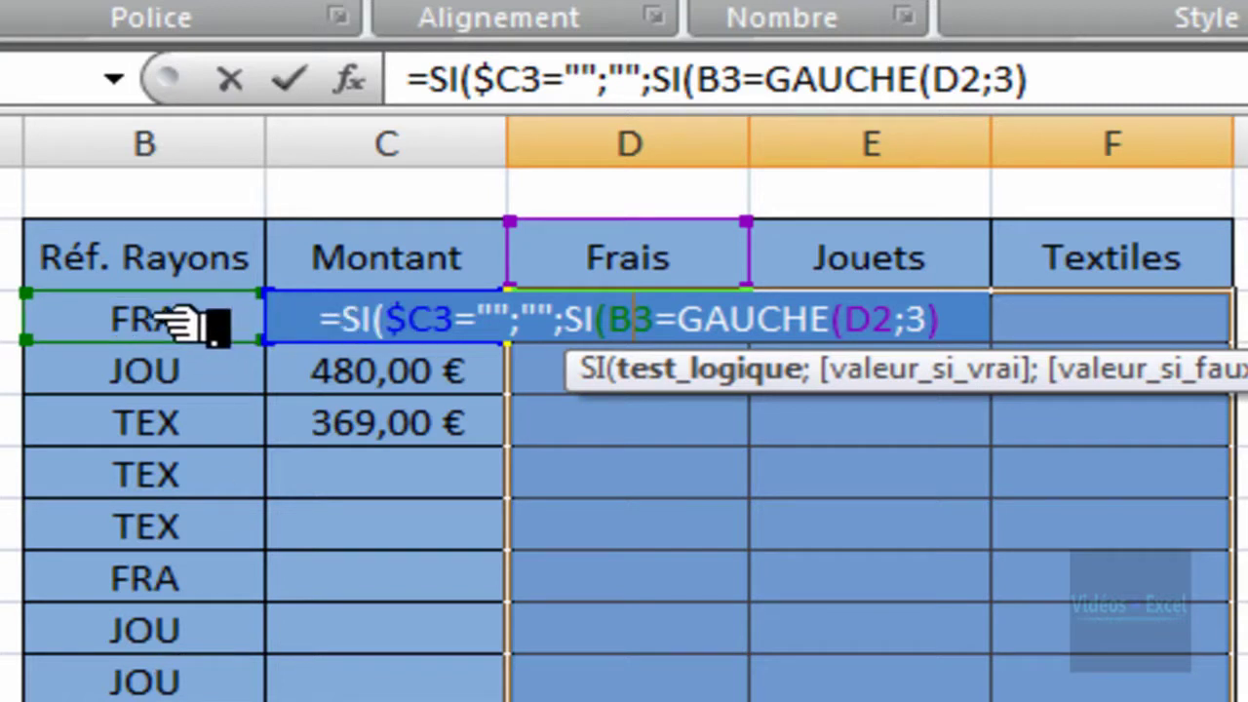
key("F4")
key("F4")
key("F4")
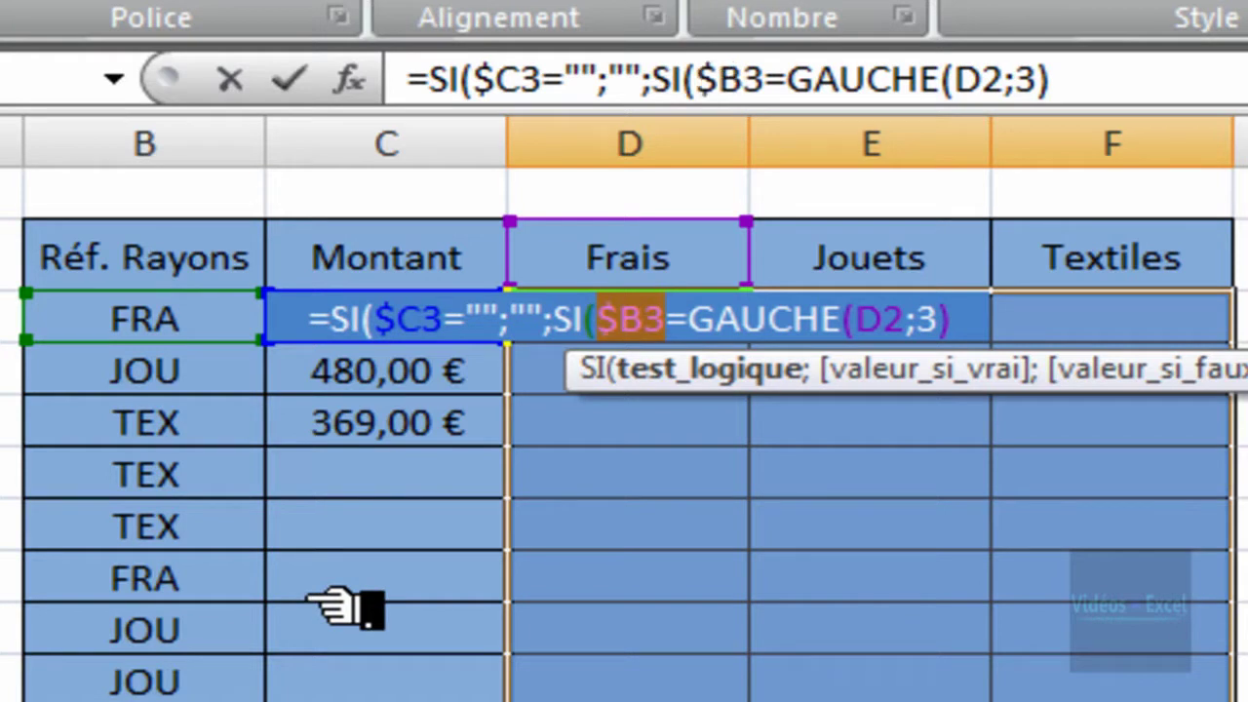
Lock the header row as D$2 inside GAUCHE and add a semicolon after it
left_click(881, 321)
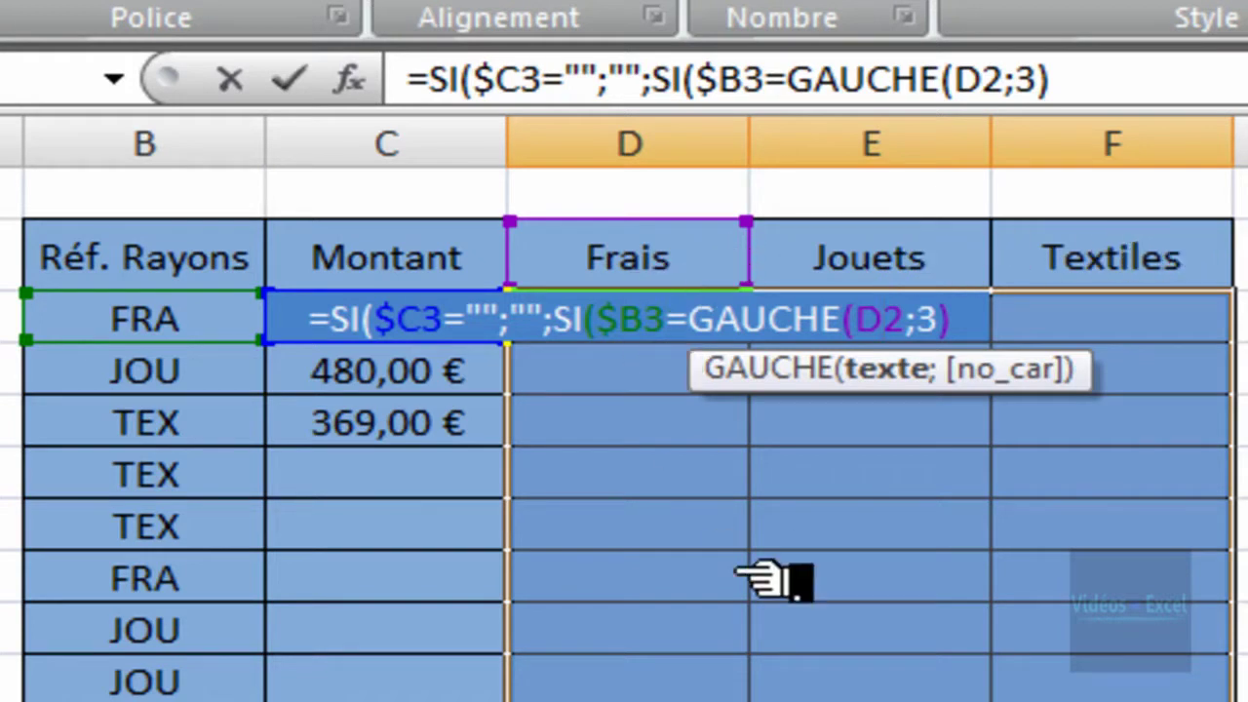
key("F4")
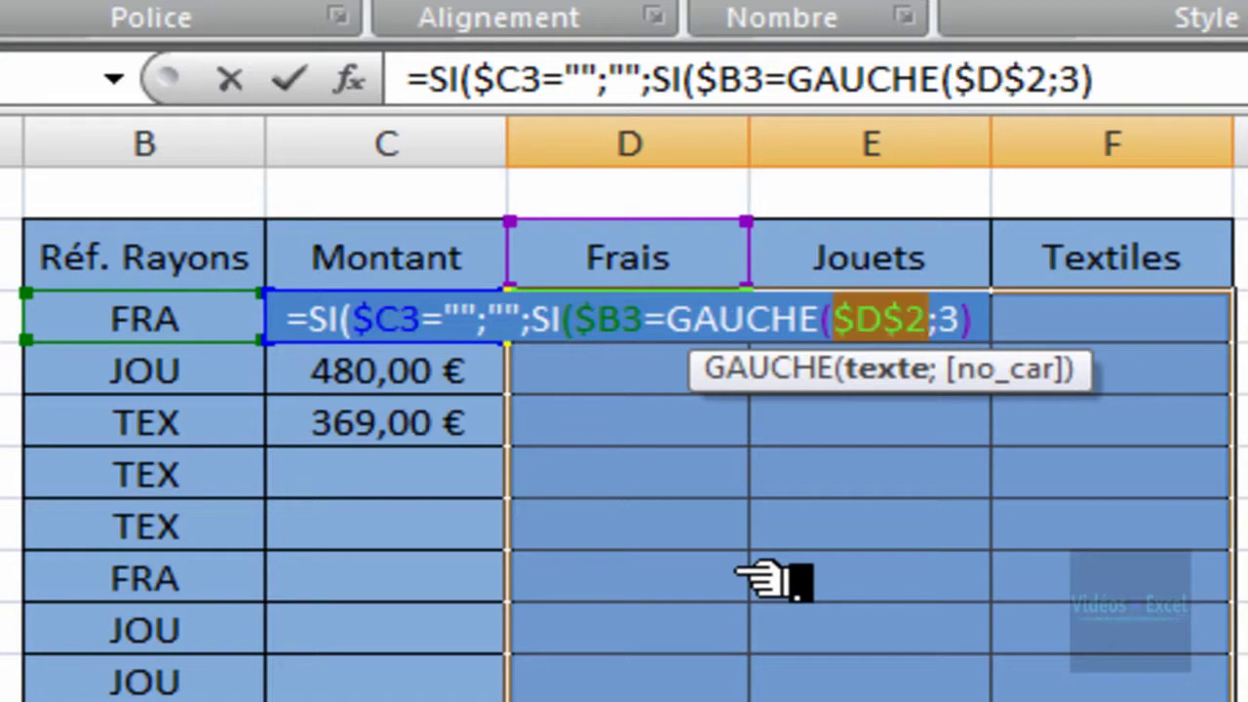
key("F4")
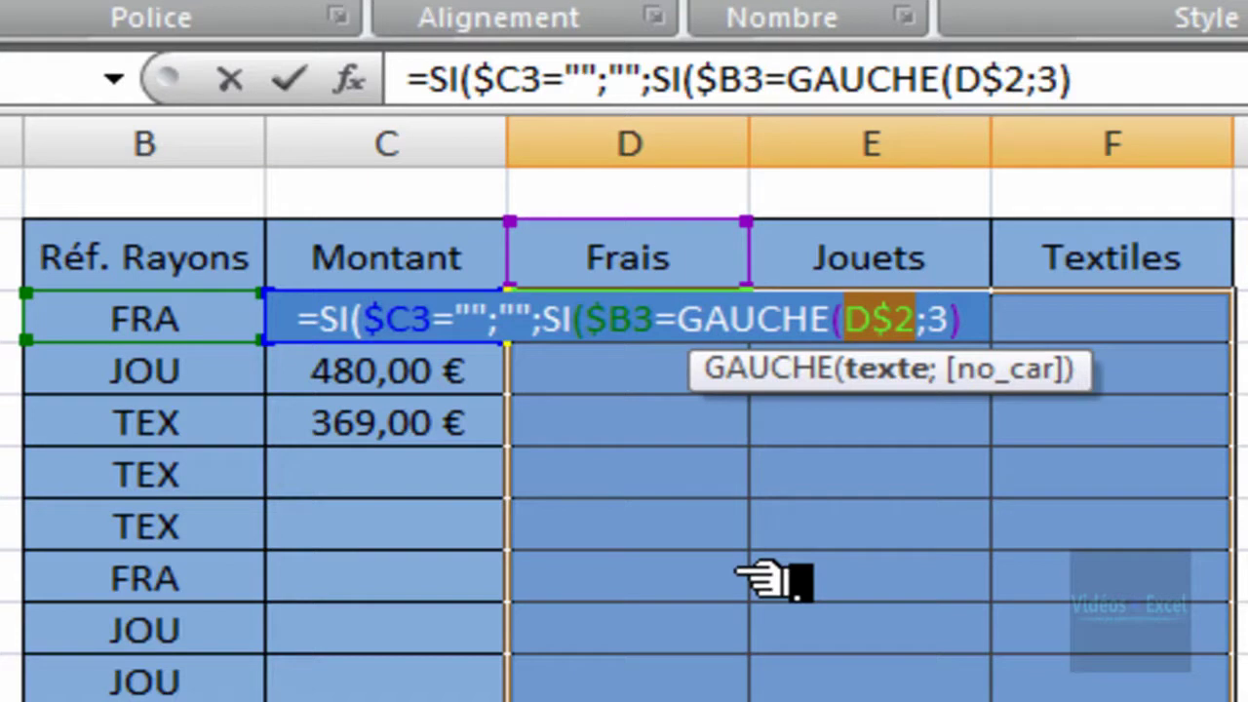
left_click(982, 330)
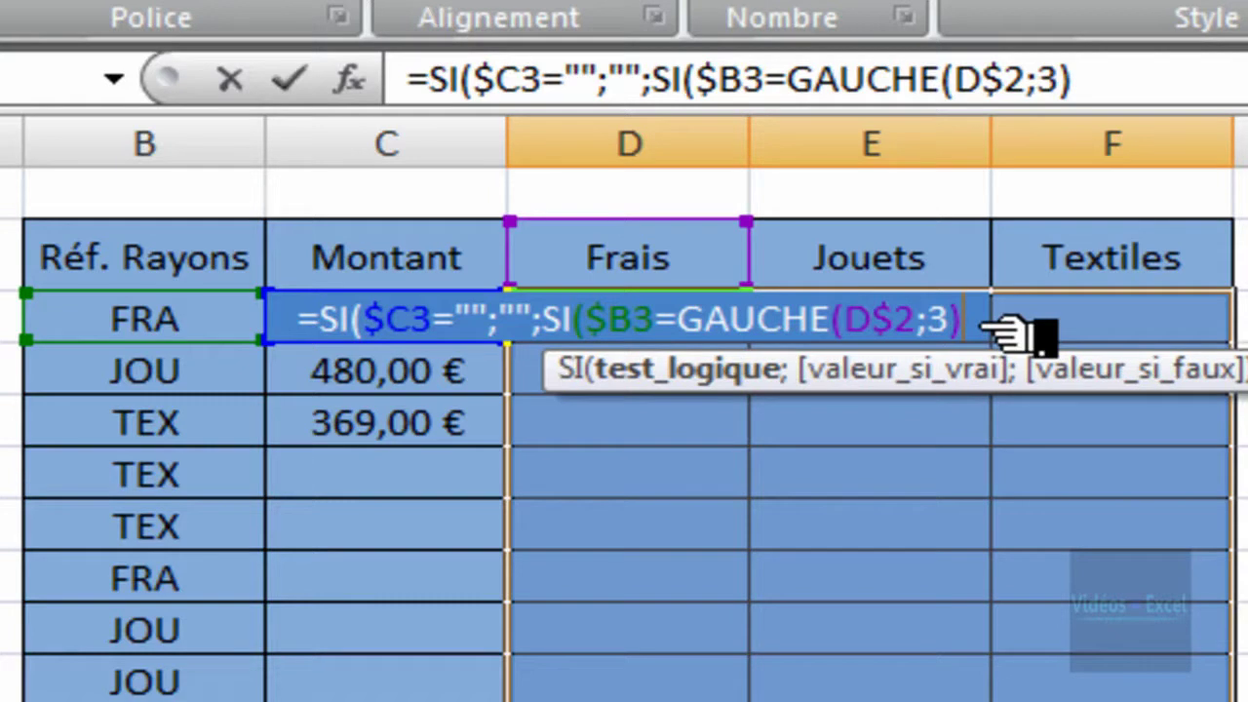
type(";")
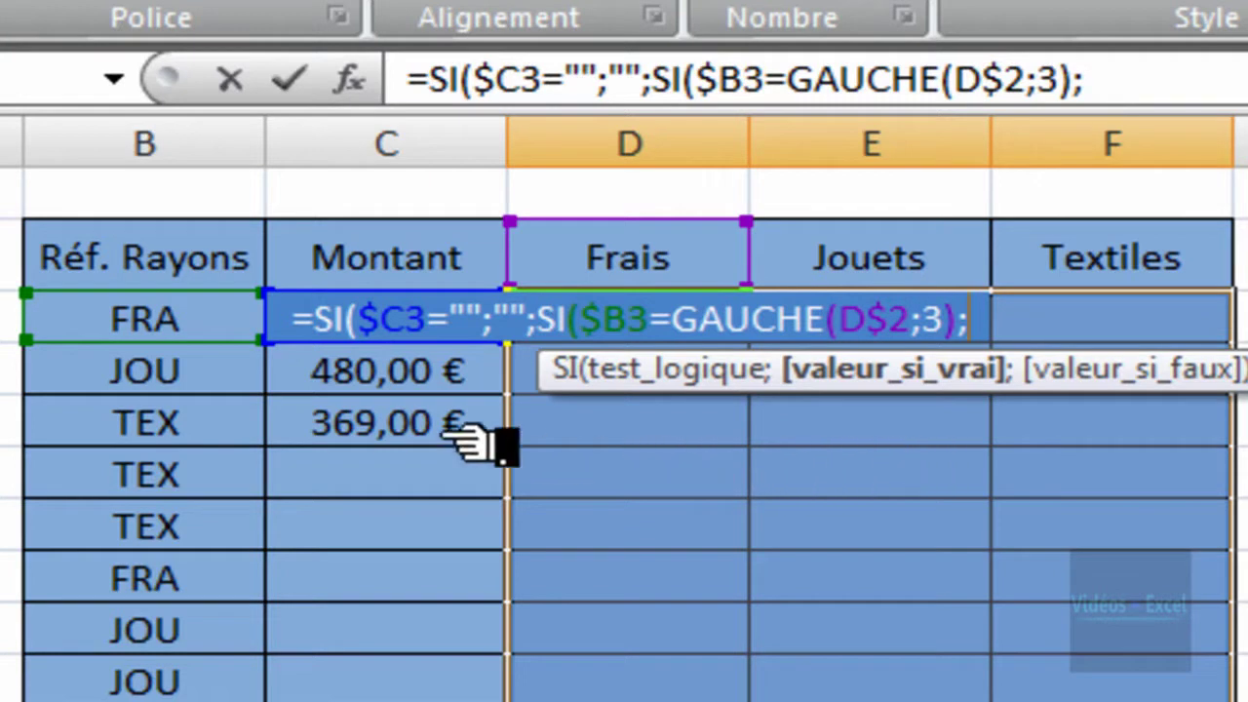
Finish with $C3 as true result and "" otherwise, filling D3:F11 with Ctrl+Enter
left_click(425, 382)
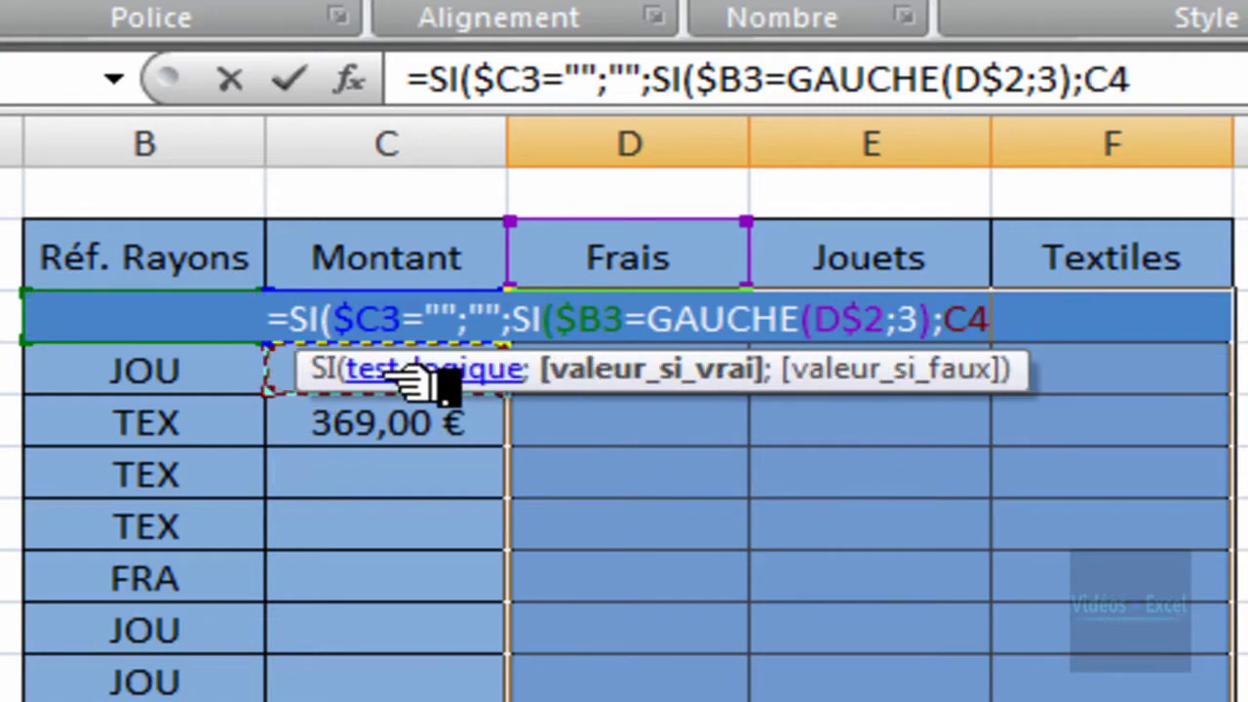
key("Up")
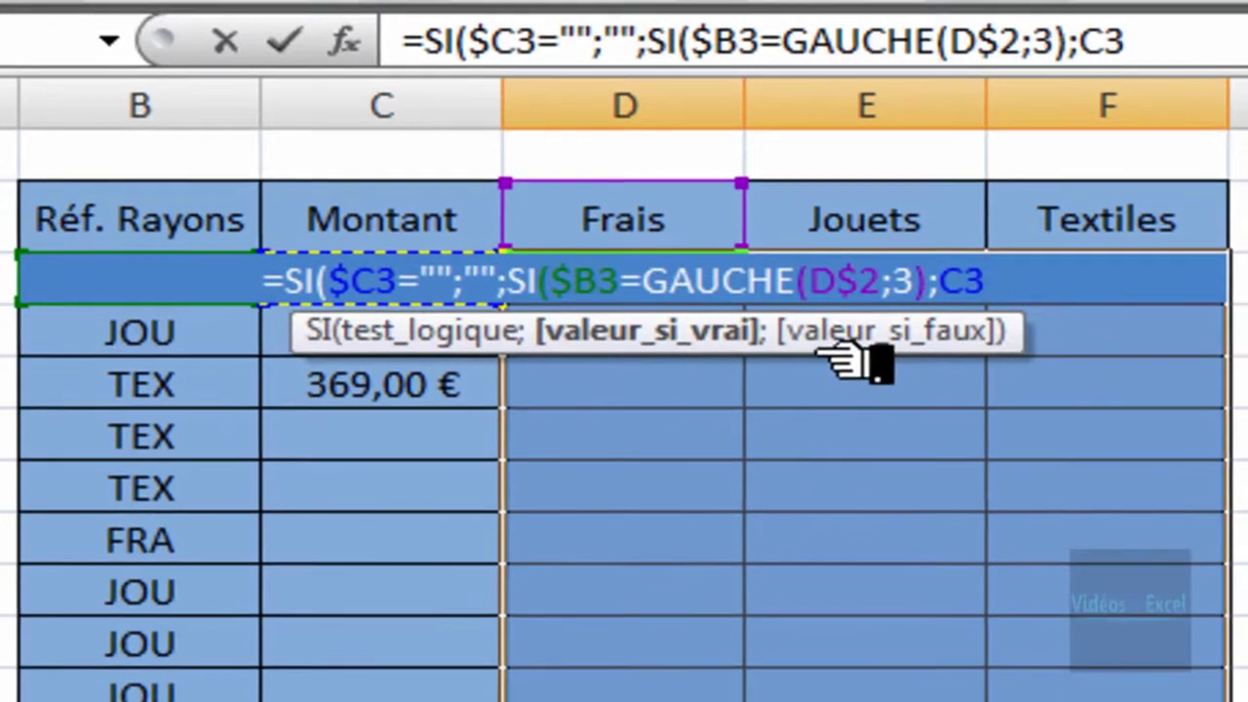
left_click_drag(839, 359, 1092, 682)
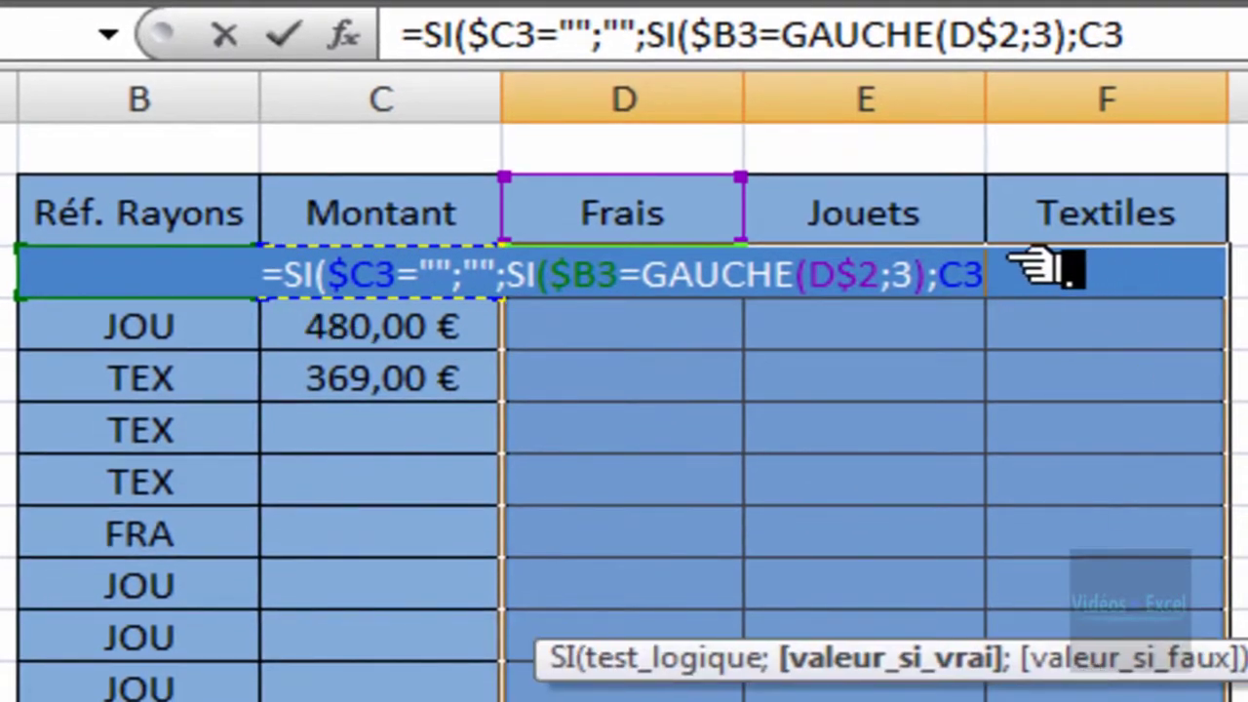
type(";")
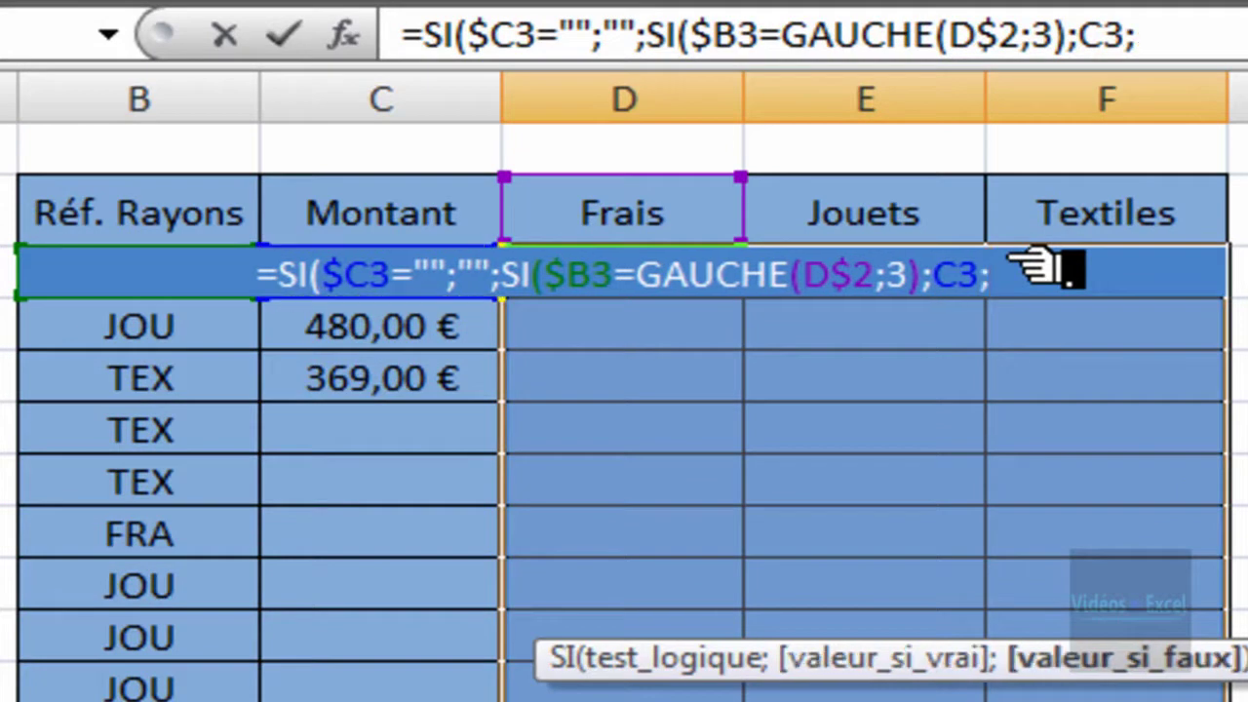
type("\"\"")
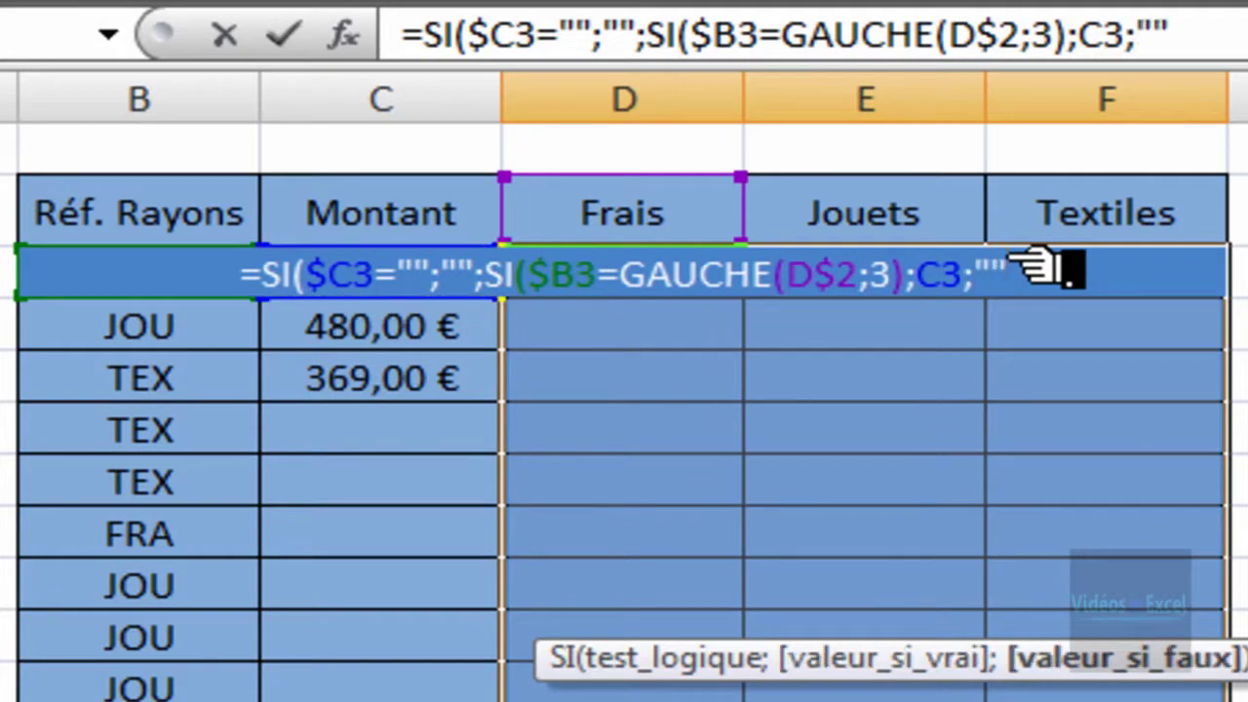
type(")")
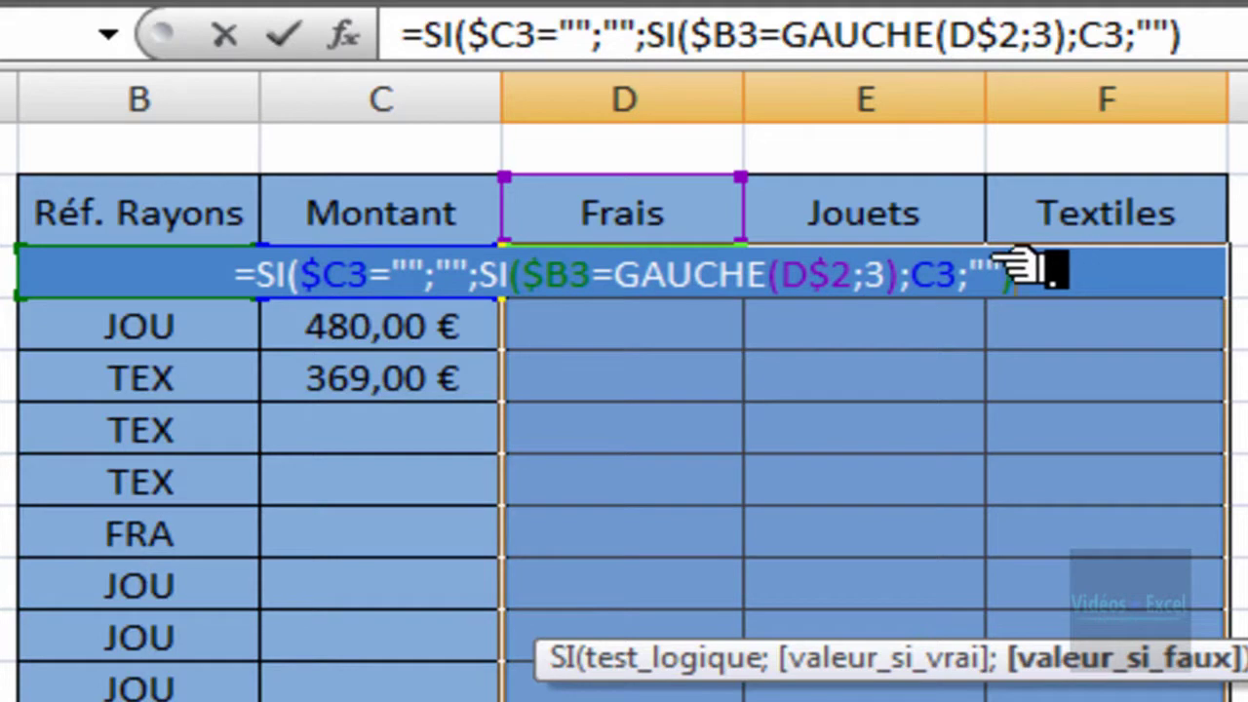
type(")")
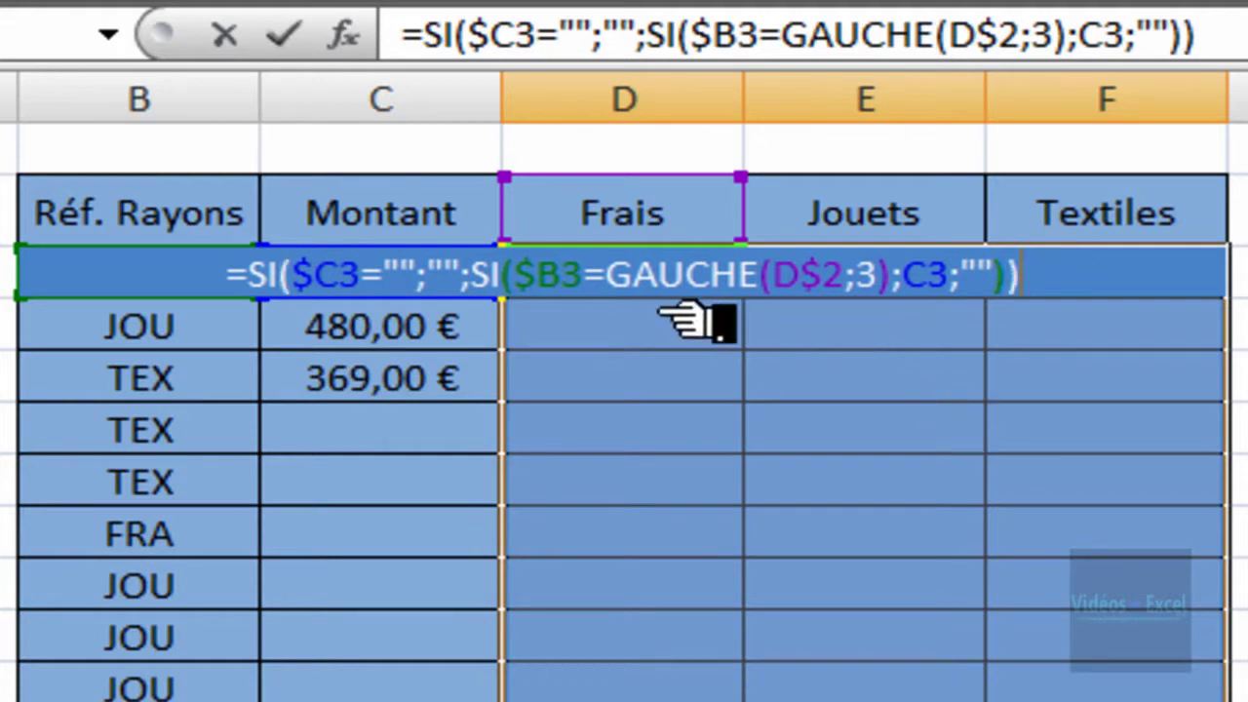
left_click(934, 263)
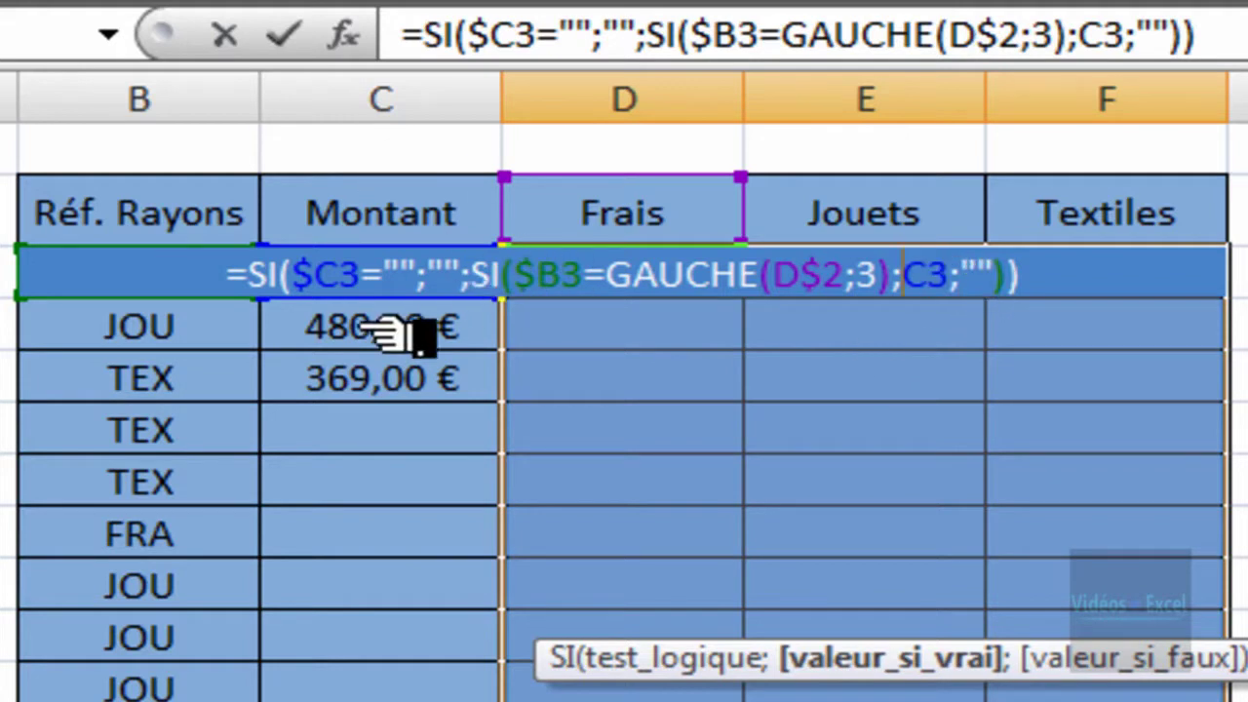
key("F4")
key("F4")
key("F4")
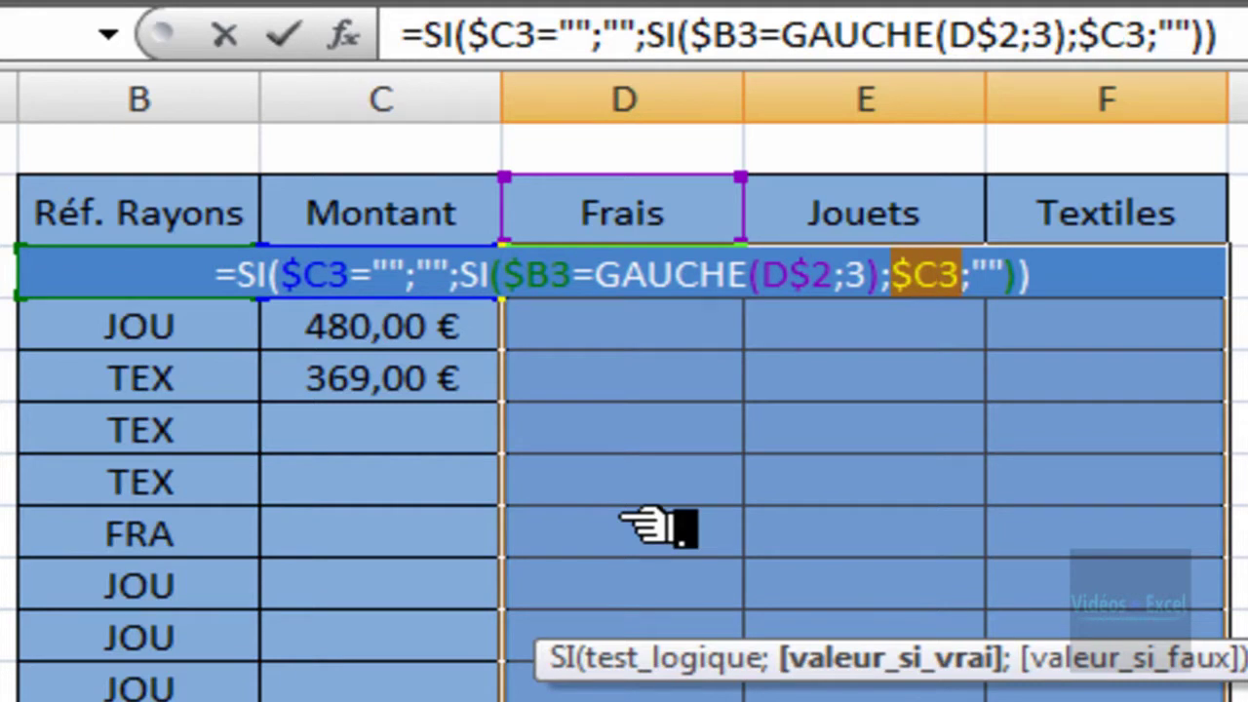
key("ctrl+Return")
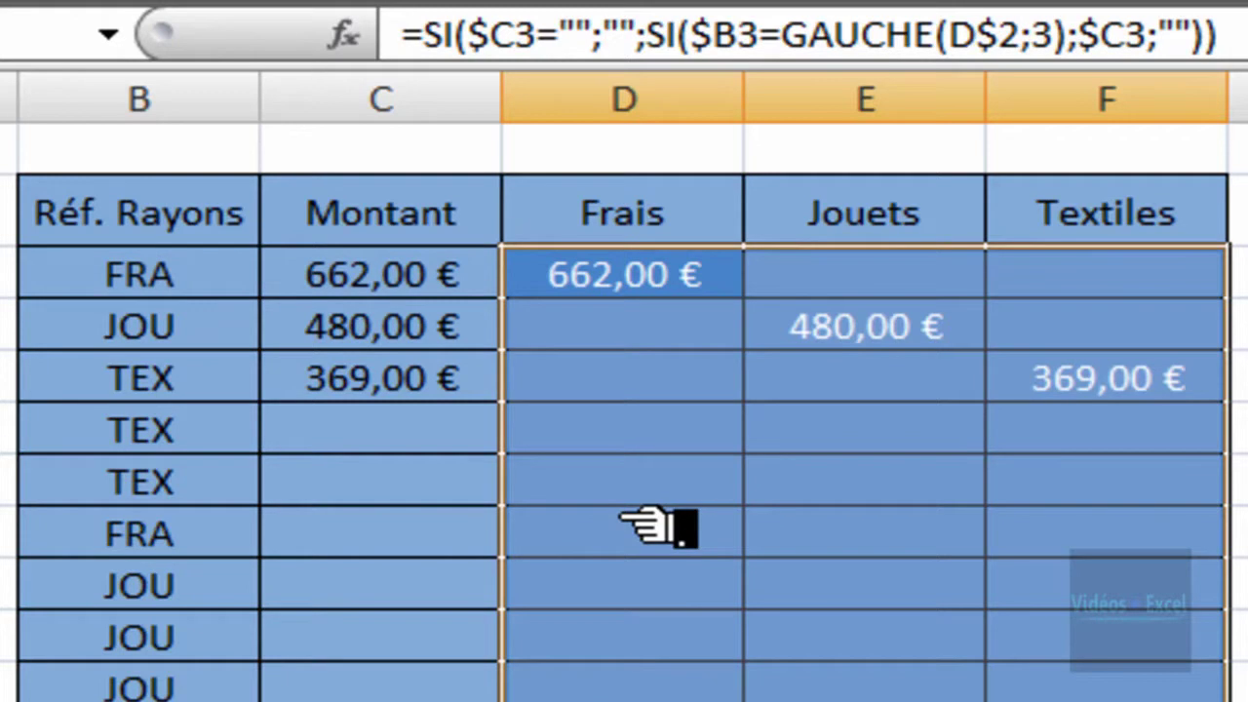
Check the copied formulas in D3, E4 and F5 against the headers and B4/B5 codes
left_click(575, 287)
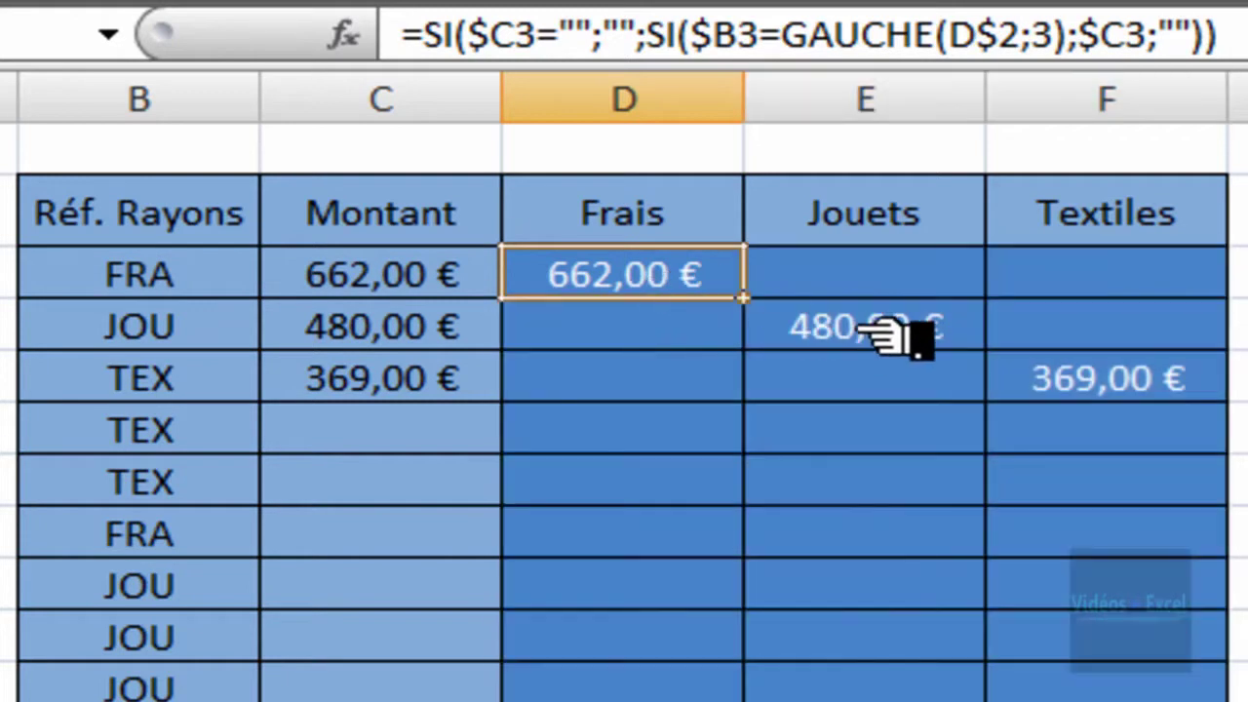
left_click(888, 337)
left_click(1131, 382)
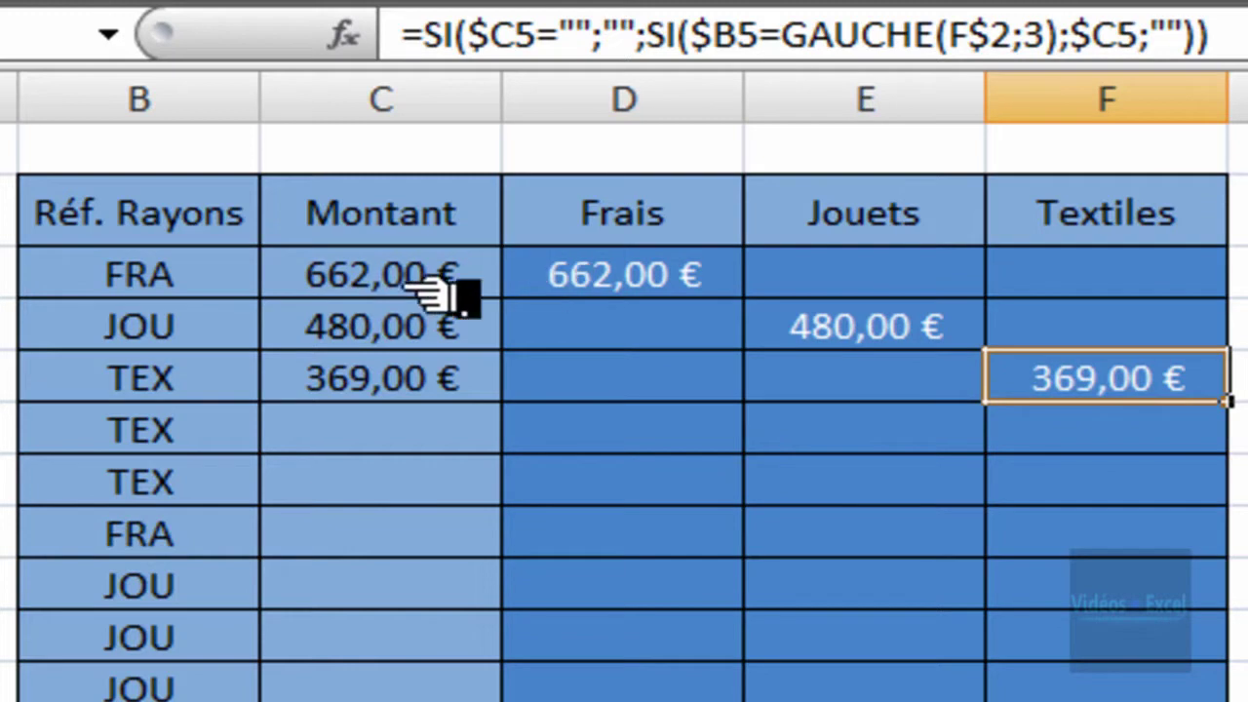
left_click(598, 243)
left_click(134, 326)
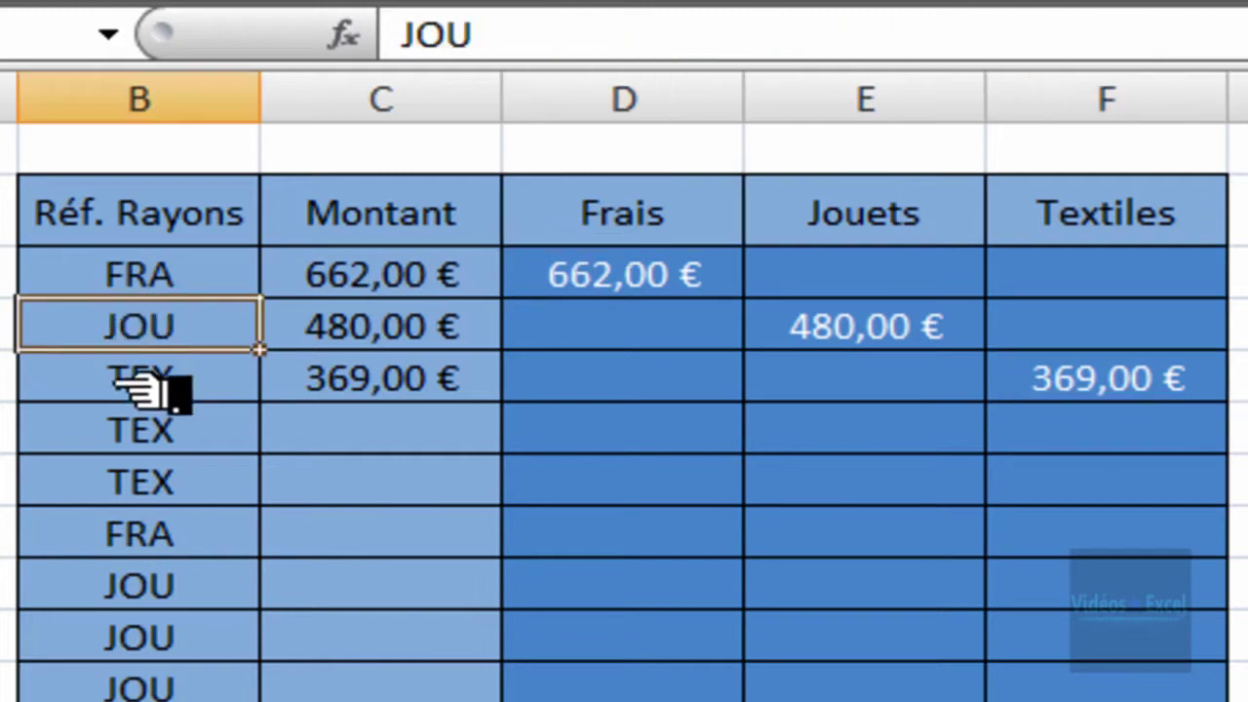
left_click(135, 388)
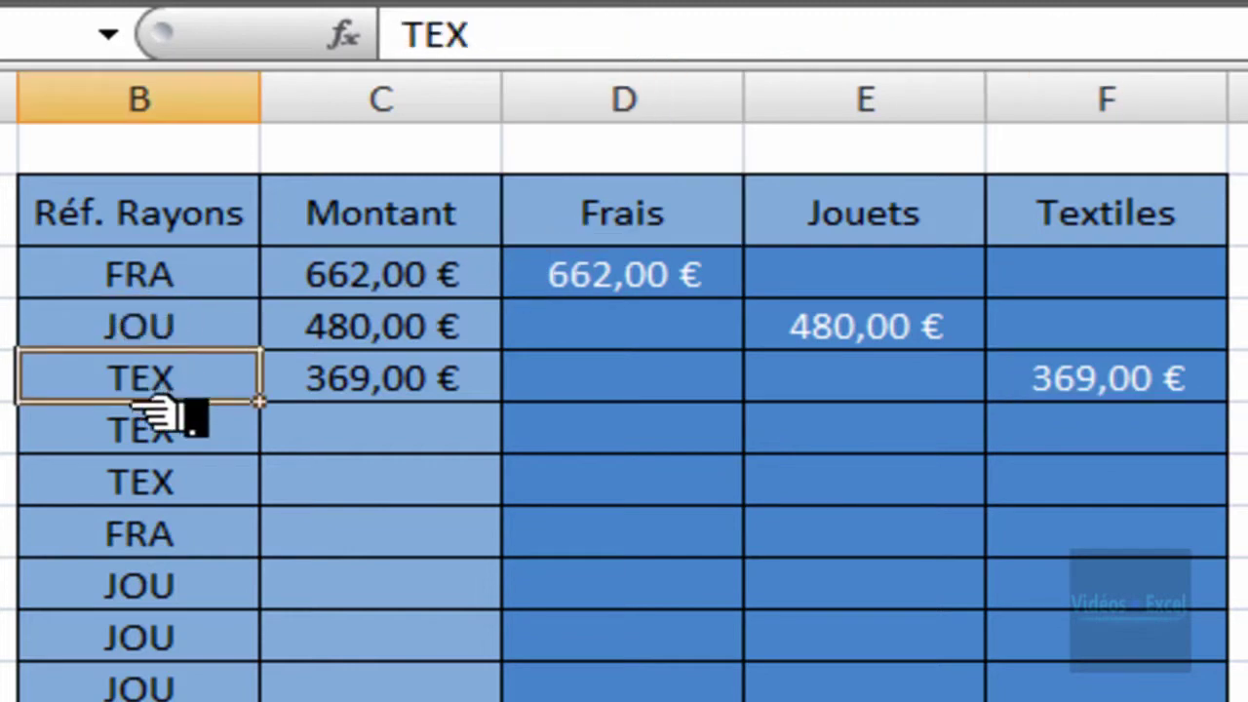
Enter 321 as the Montant in C6 and confirm it appears under Textiles
left_click(426, 442)
type("321")
key("ctrl+Return")
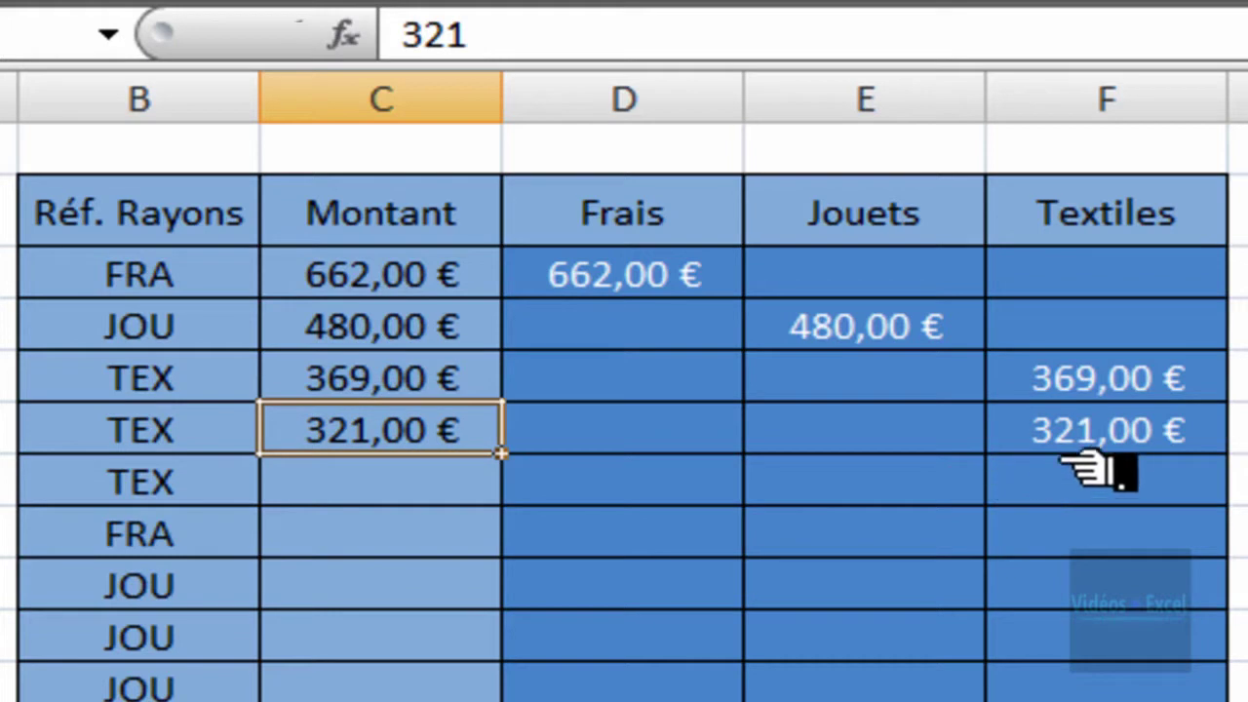
left_click(1087, 447)
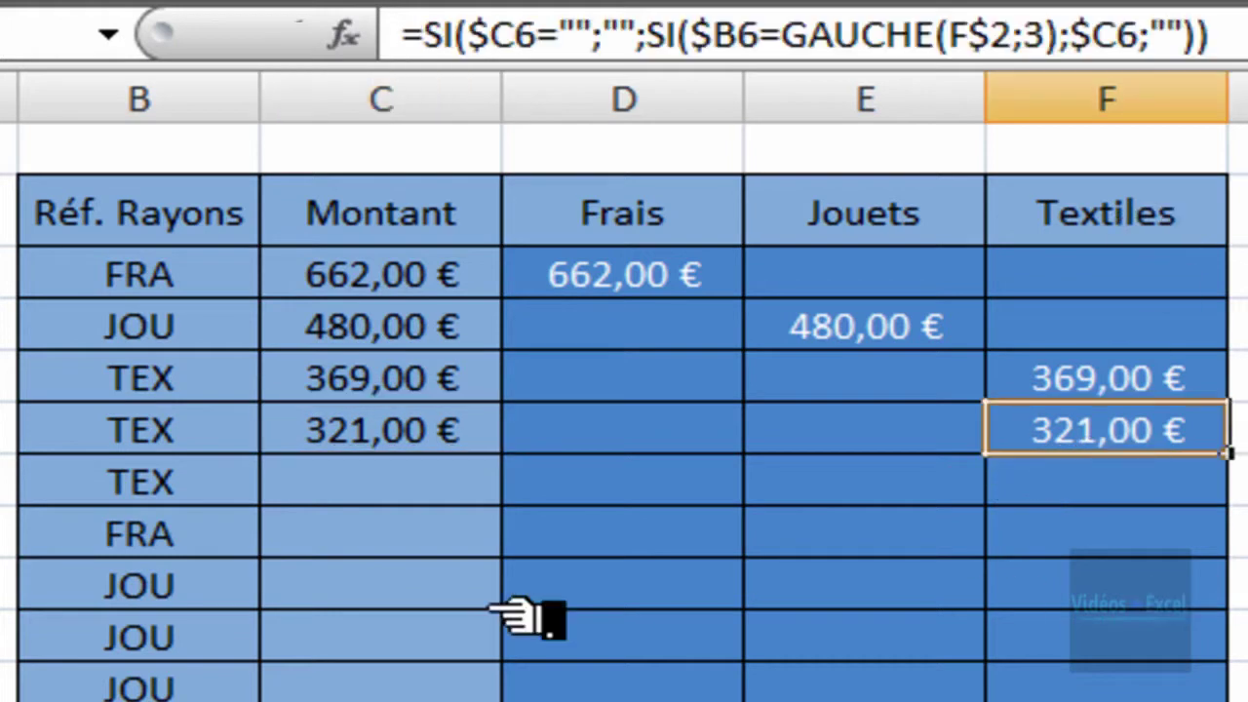
Enter 567 as the Montant in C8
left_click(379, 551)
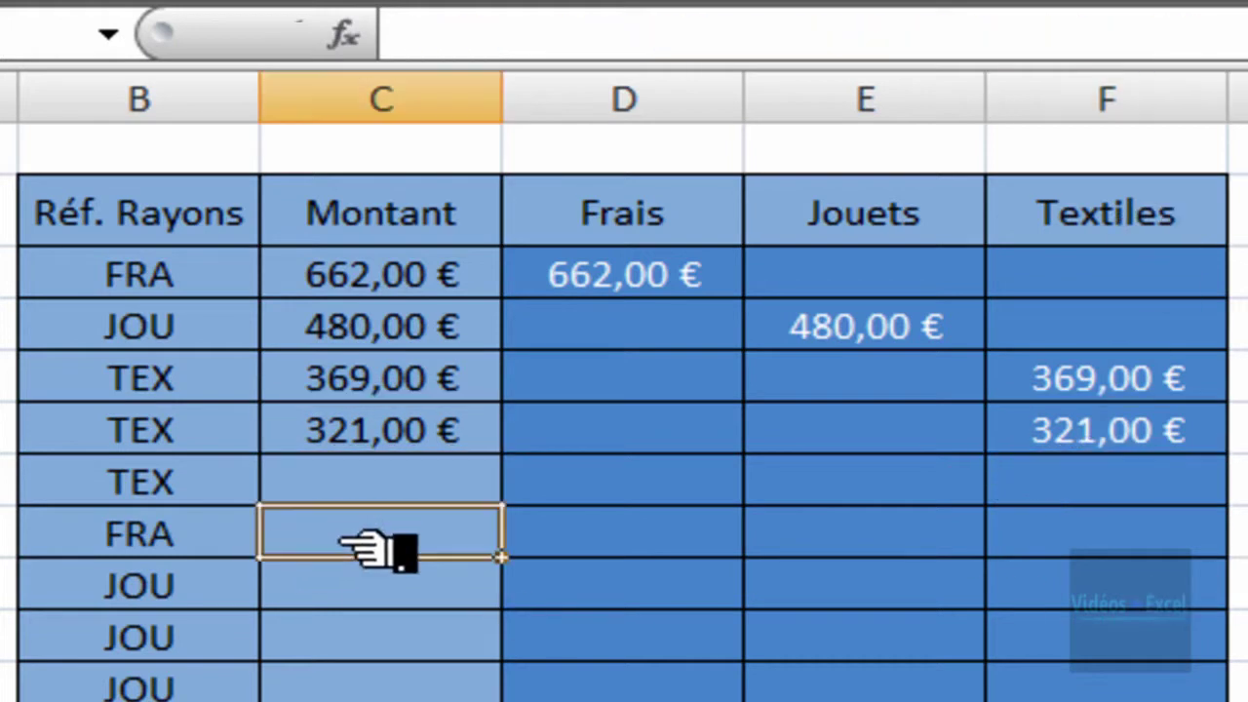
type("56")
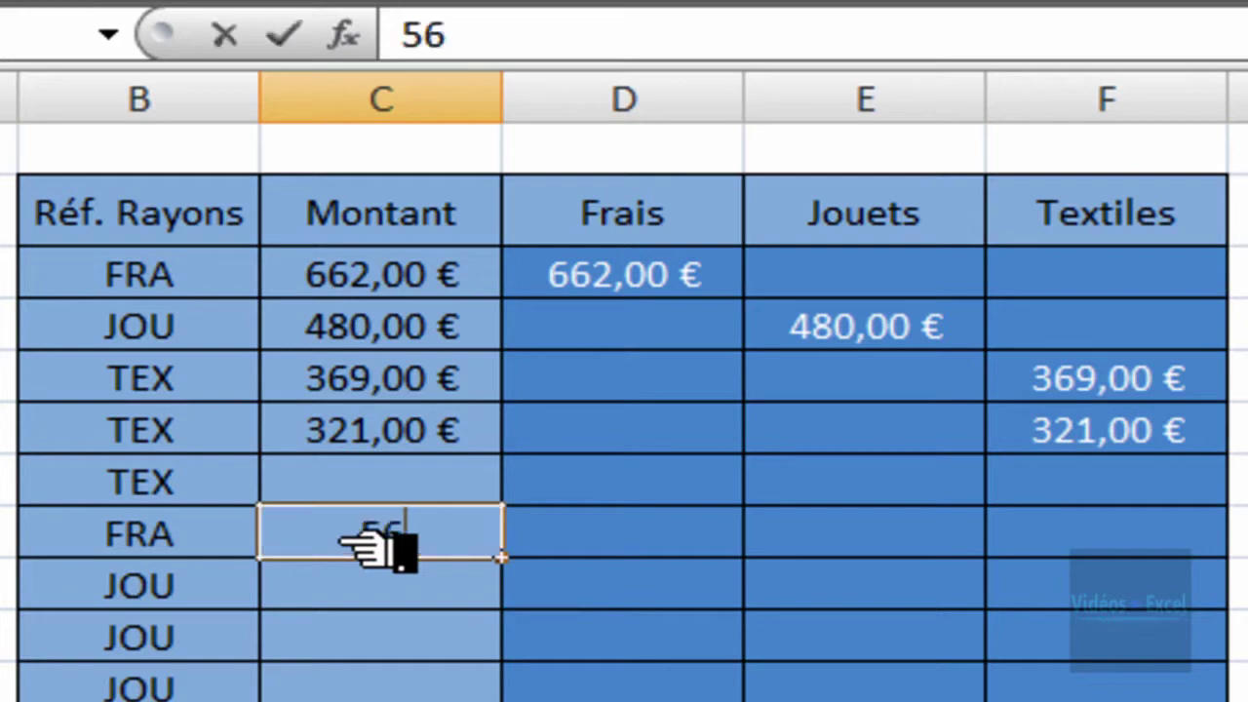
key("ctrl+Return")
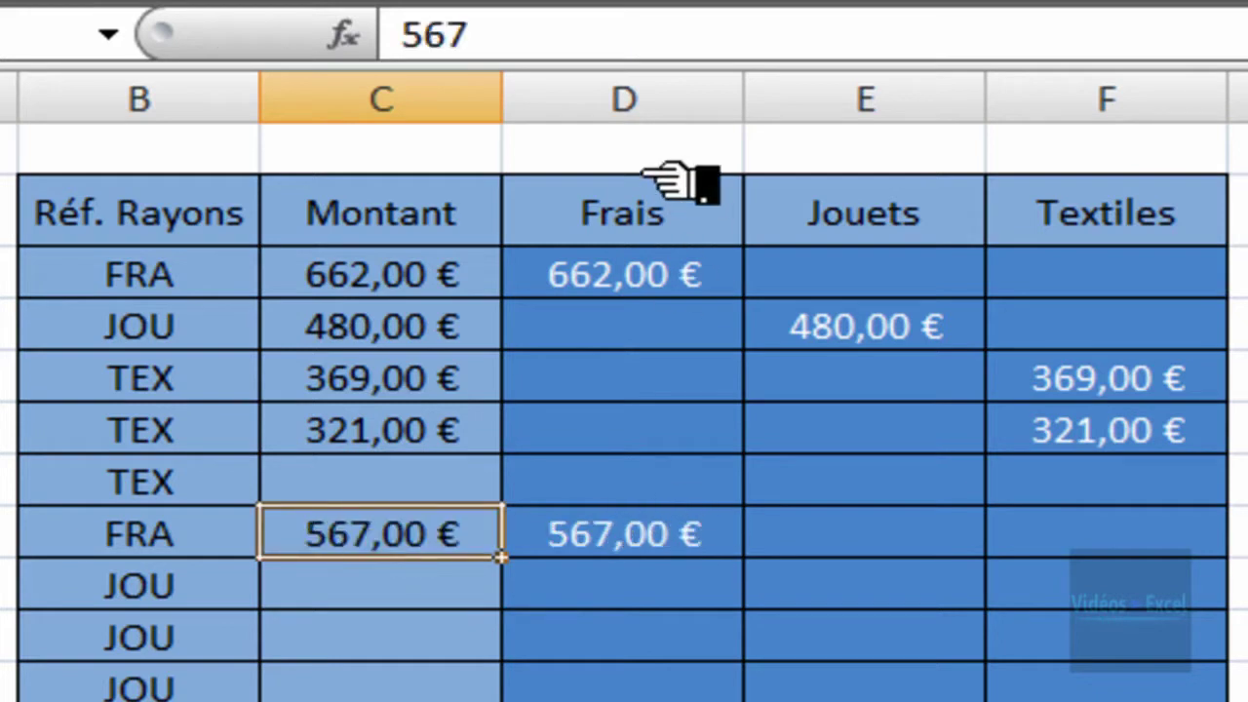
Recode B8 from FRA to JOU so the amount moves to Jouets
left_click(180, 640)
left_click(349, 688)
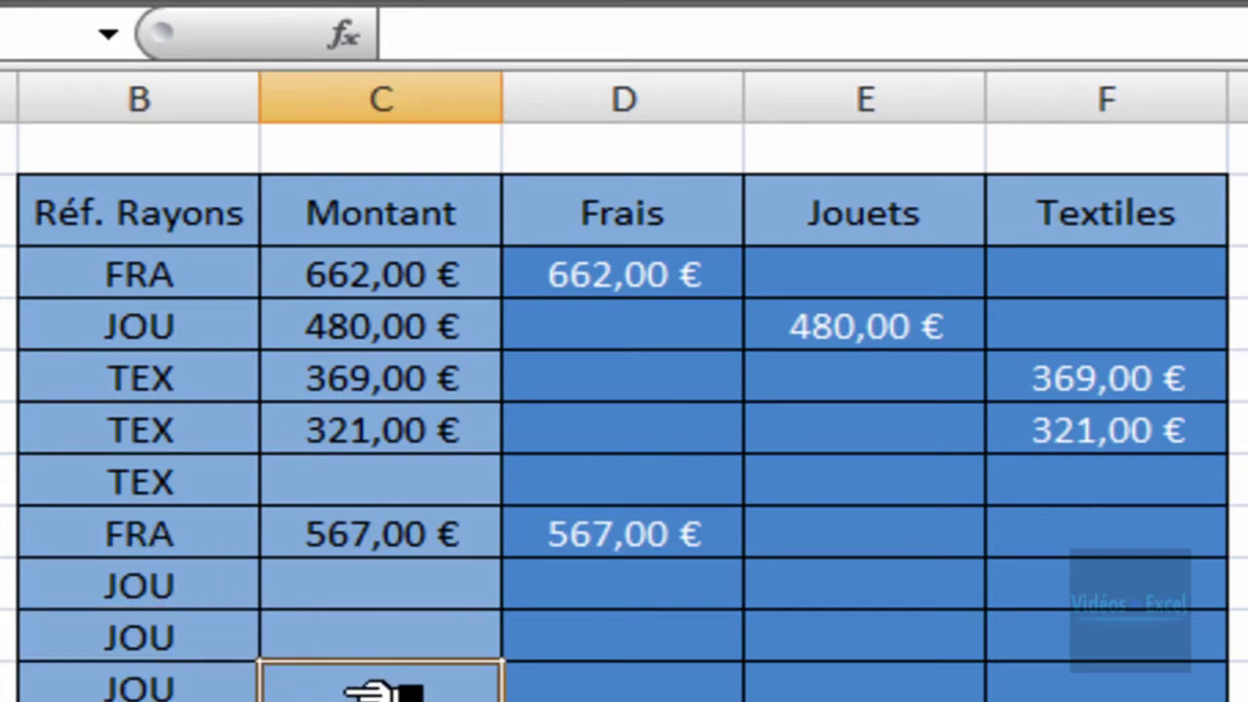
left_click(230, 544)
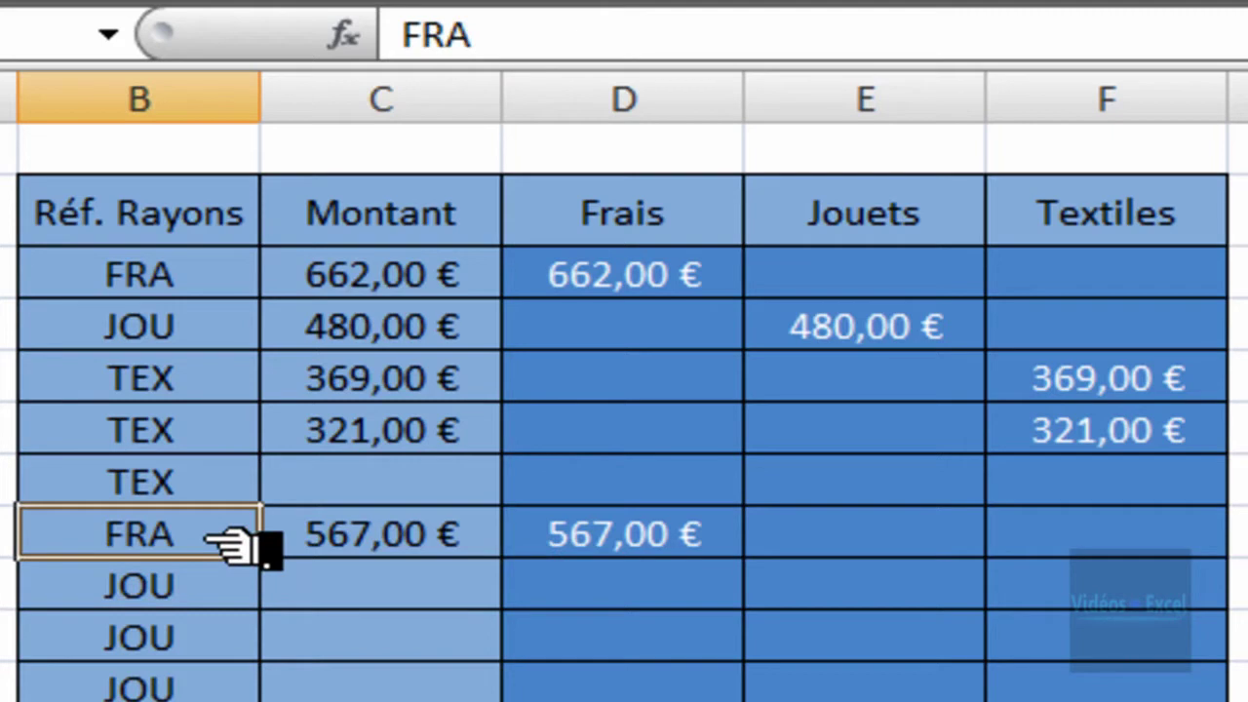
type("JOU")
key("ctrl+Return")
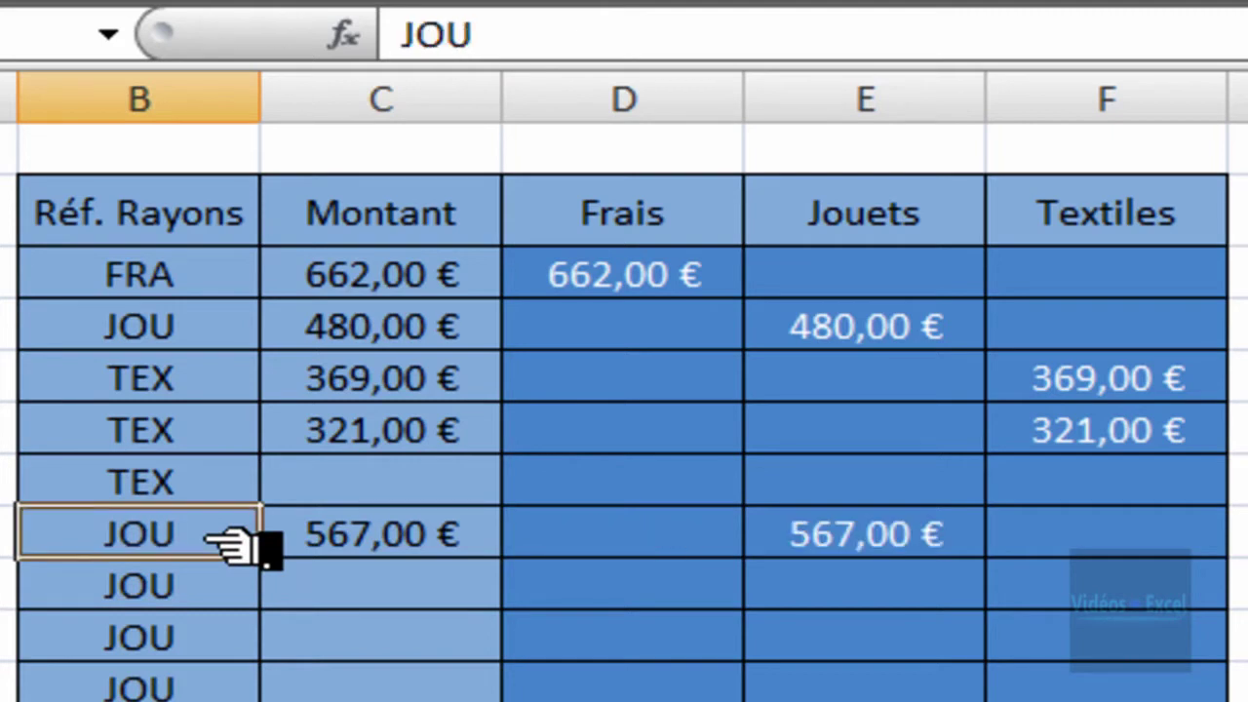